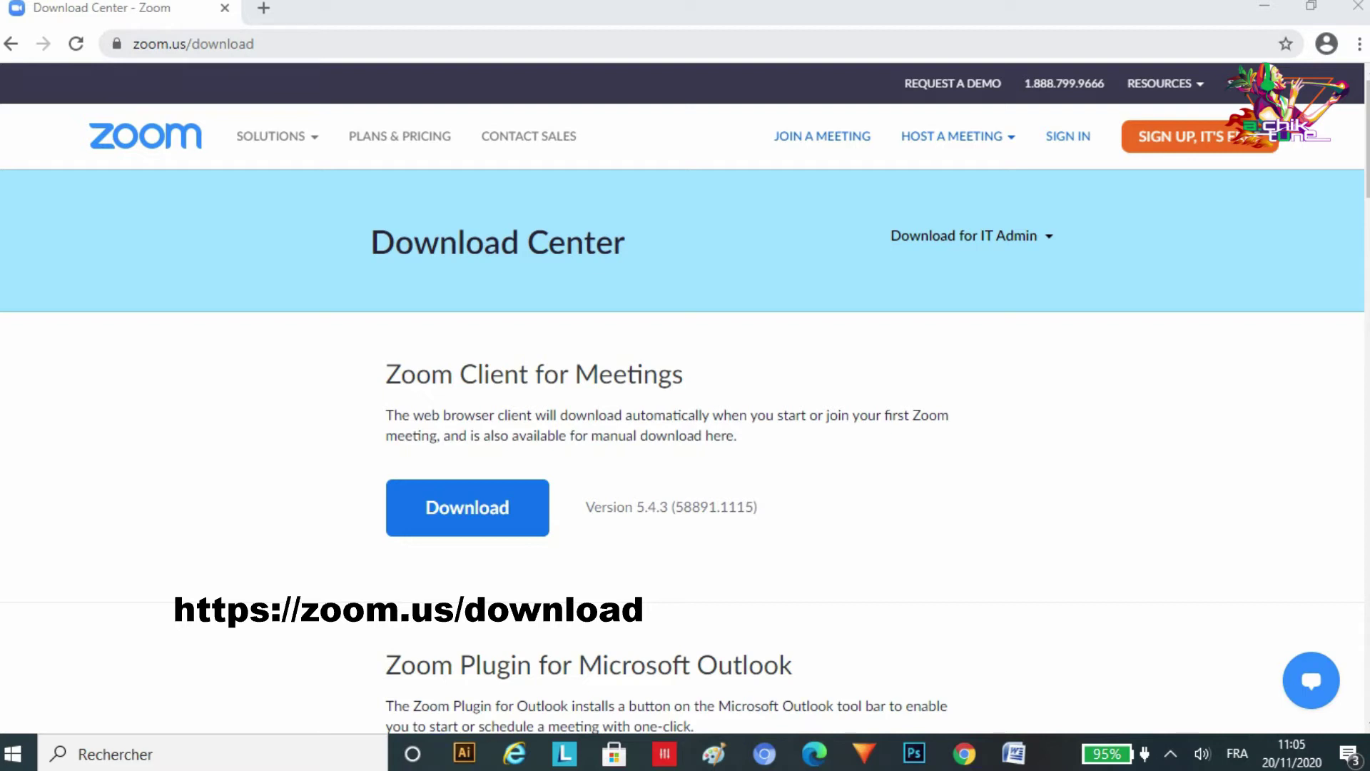
pyautogui.doubleClick(244, 44)
pyautogui.click(302, 44)
pyautogui.moveTo(303, 45); pyautogui.dragTo(134, 44)
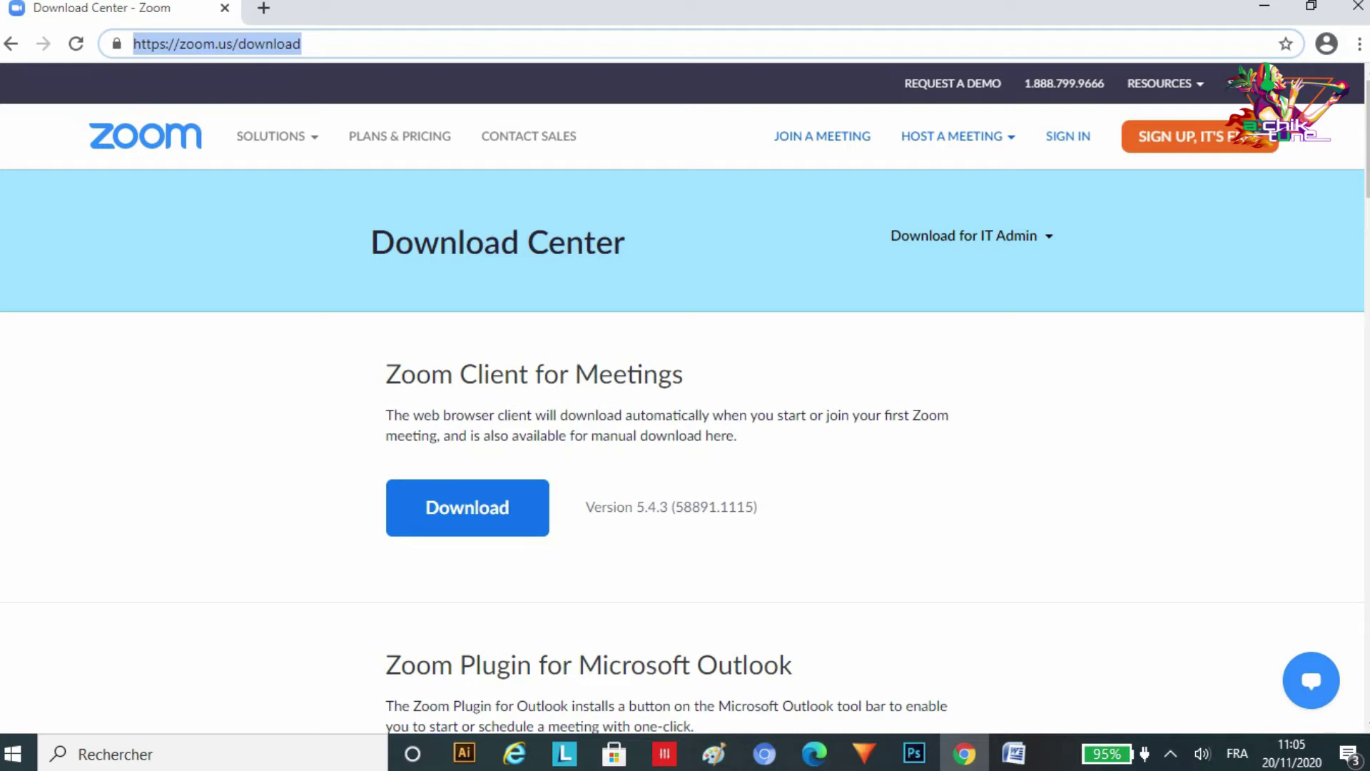
# Examine the download options for Zoom Client for Meetings and the Zoom Plugin for Microsoft Outlook.
pyautogui.scroll(-1, 683, 461)
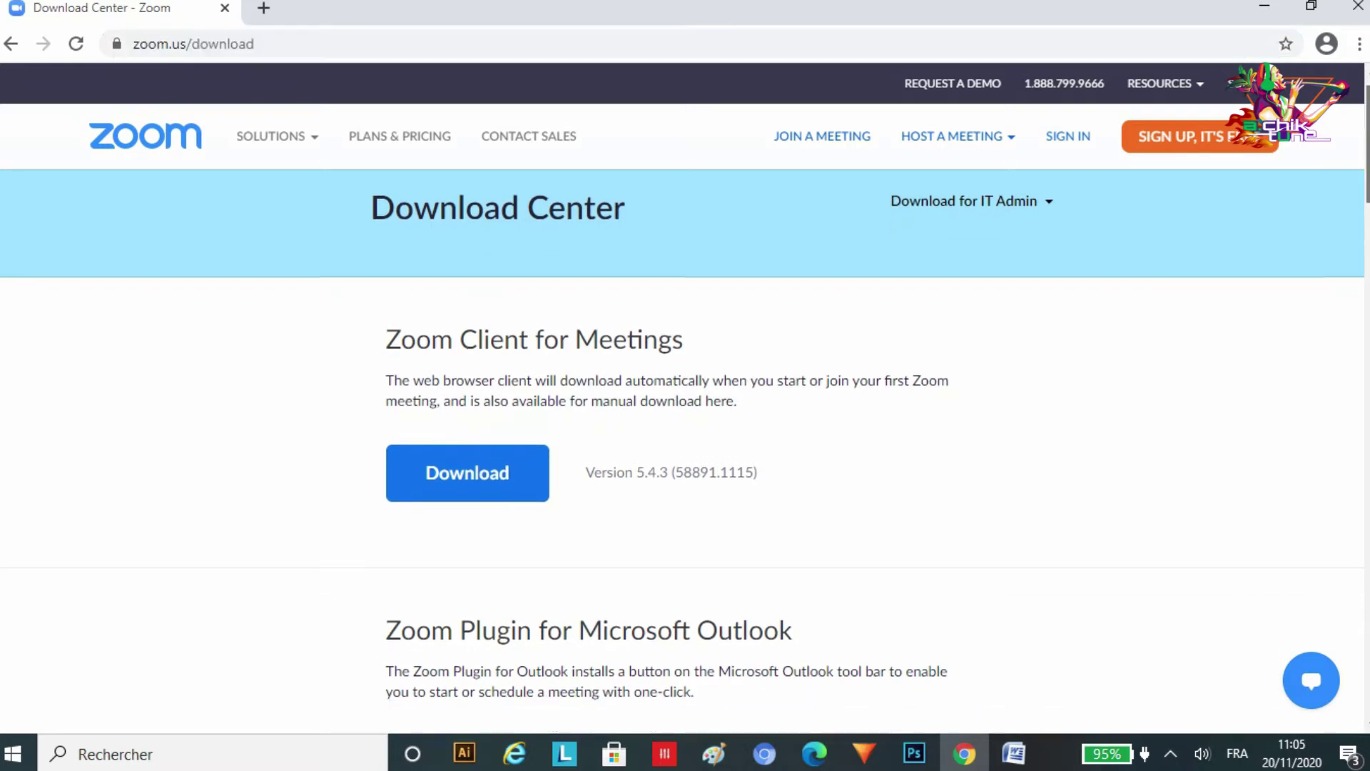
pyautogui.scroll(1, 683, 463)
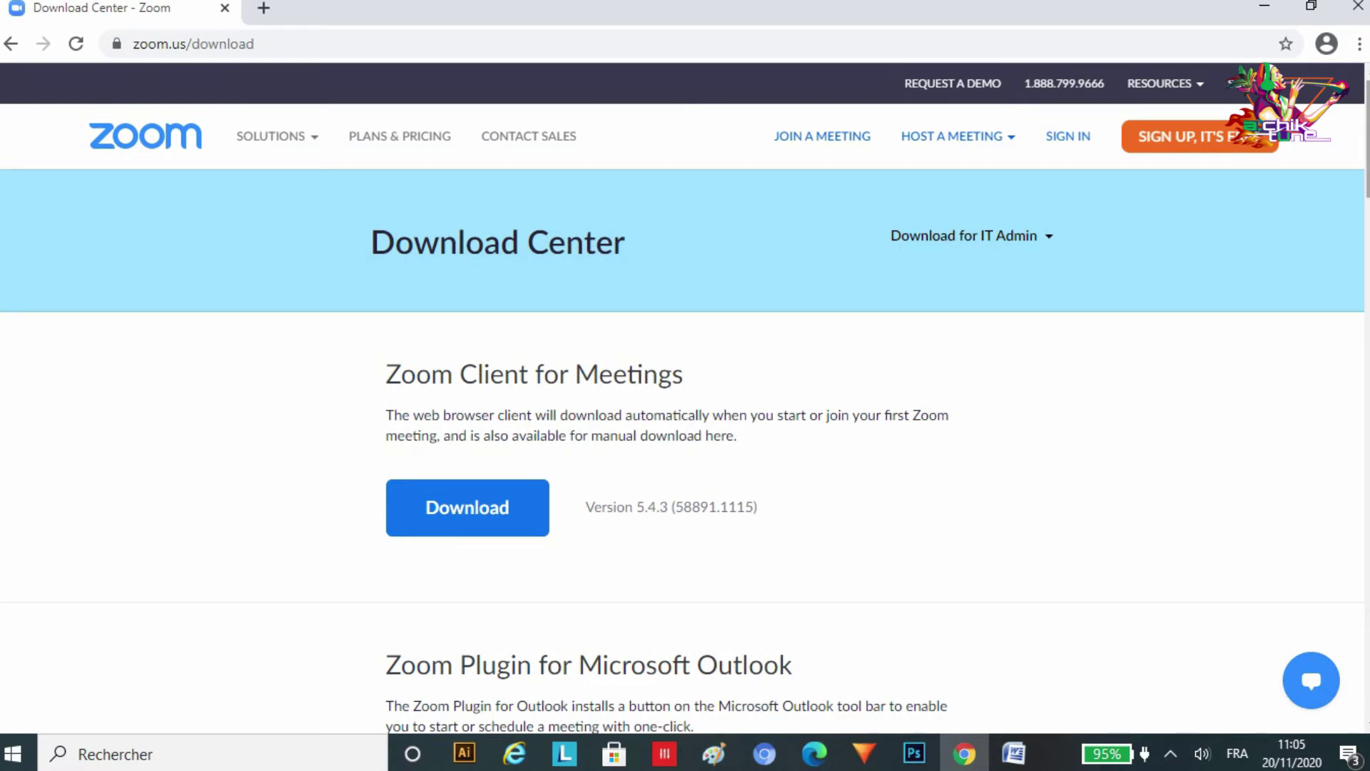
pyautogui.scroll(-1, 683, 463)
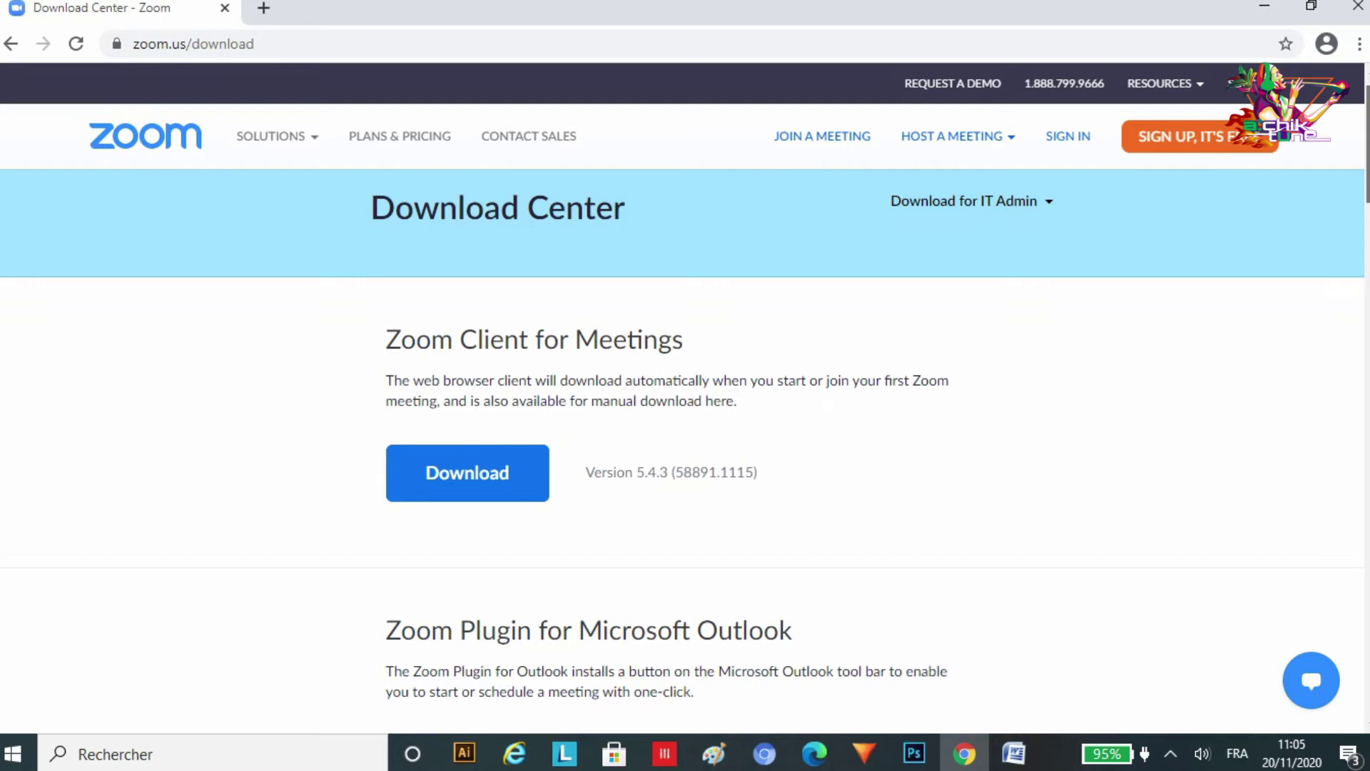
pyautogui.scroll(-2, 683, 463)
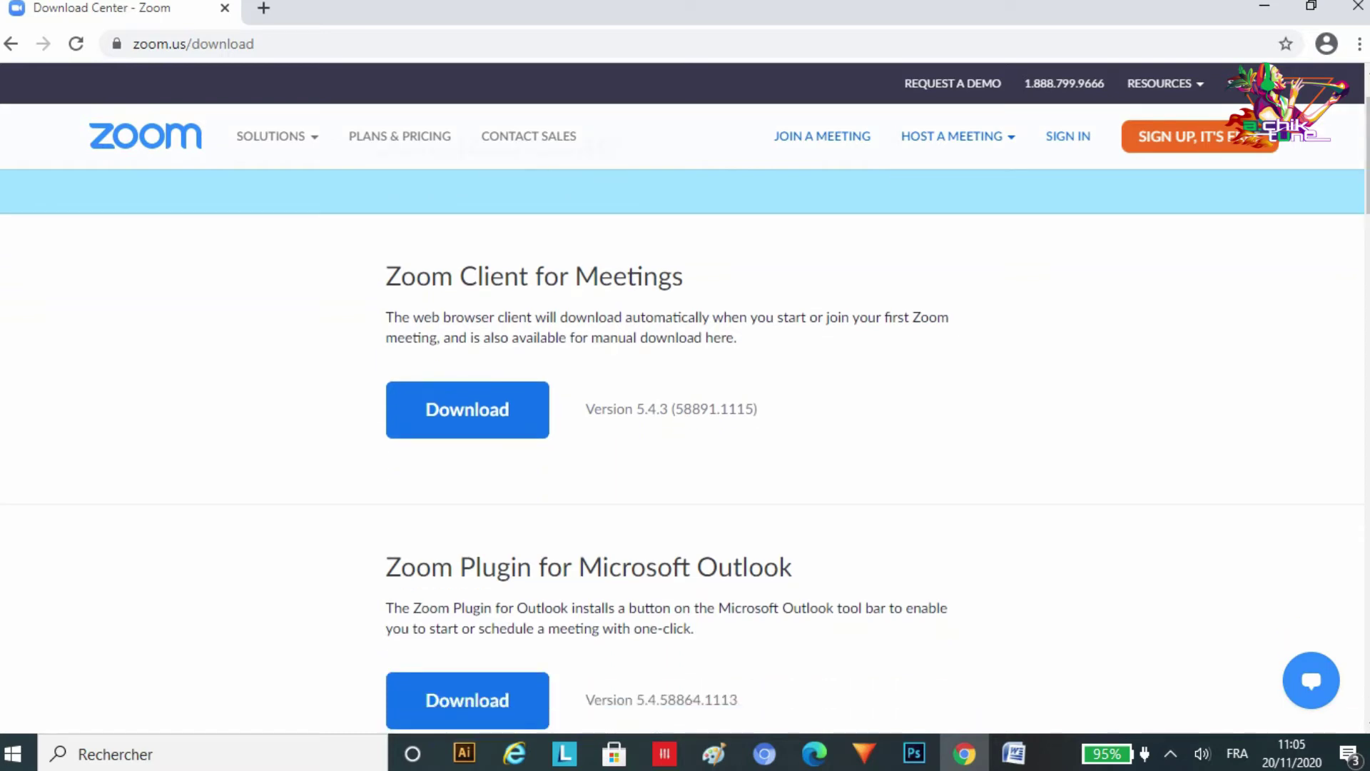
pyautogui.scroll(2, 683, 463)
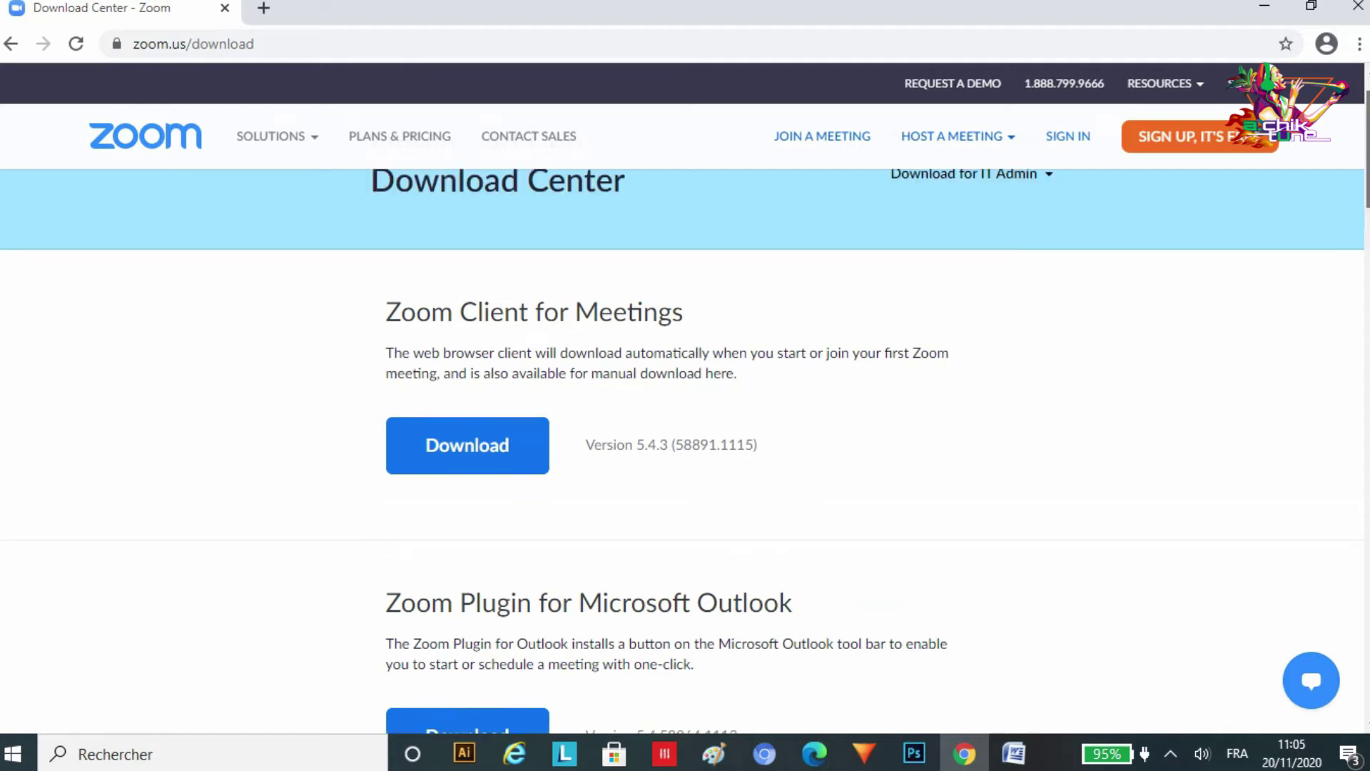
pyautogui.scroll(-5, 683, 463)
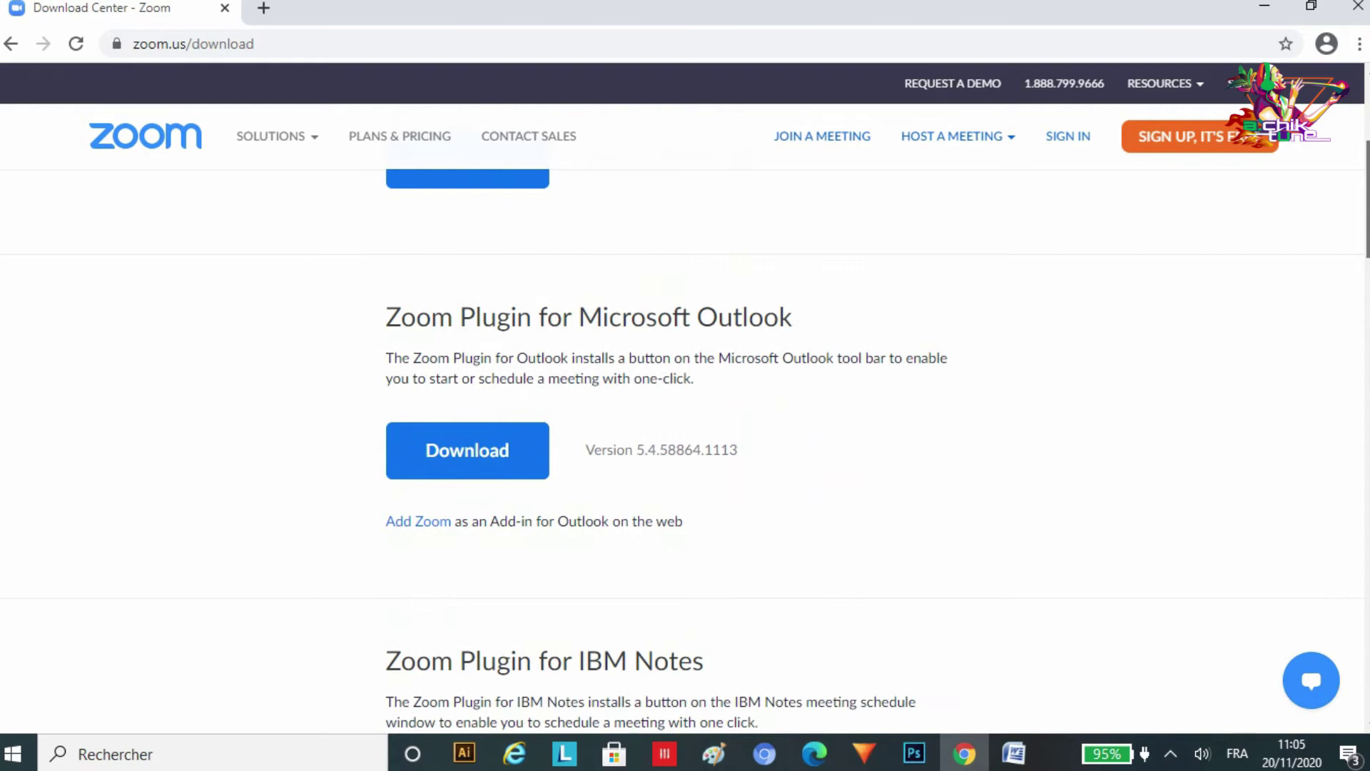
pyautogui.moveTo(1367, 200); pyautogui.dragTo(1368, 200)
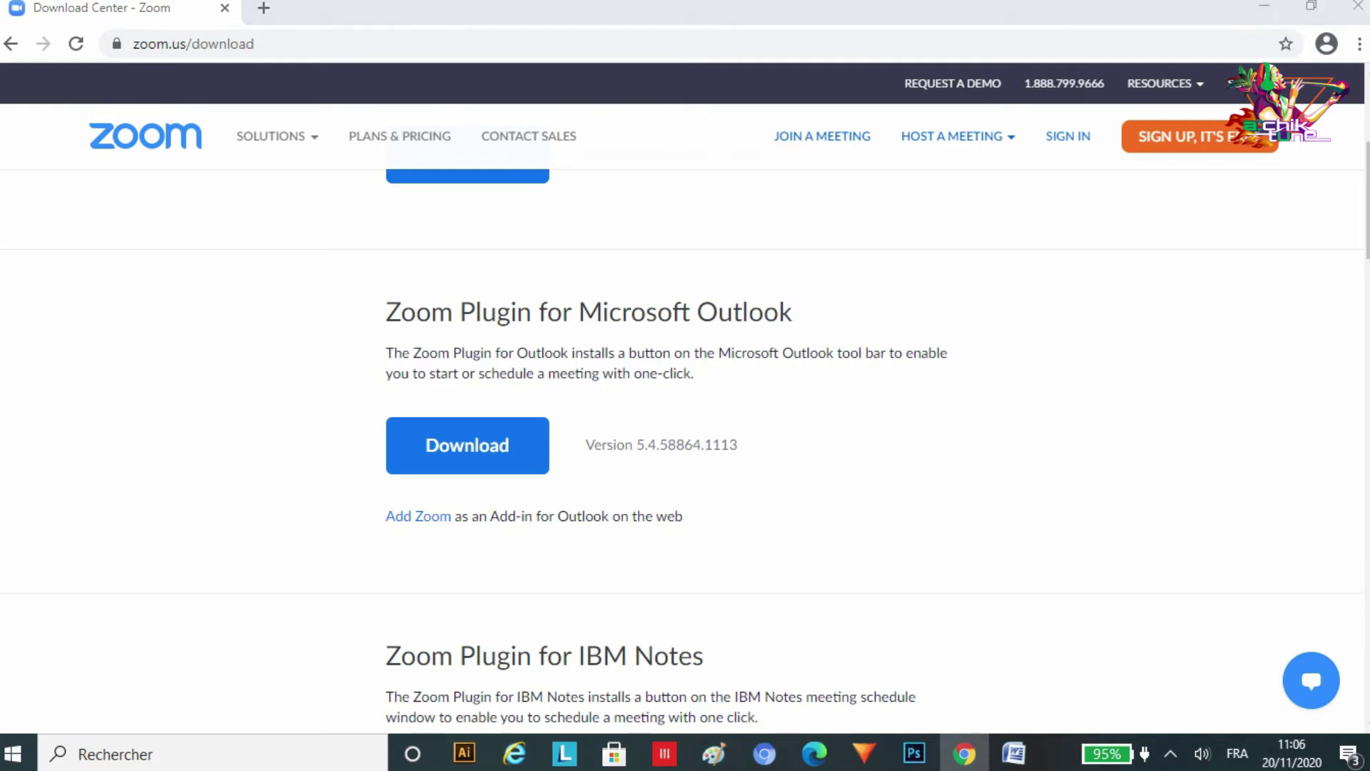
pyautogui.scroll(3, 683, 446)
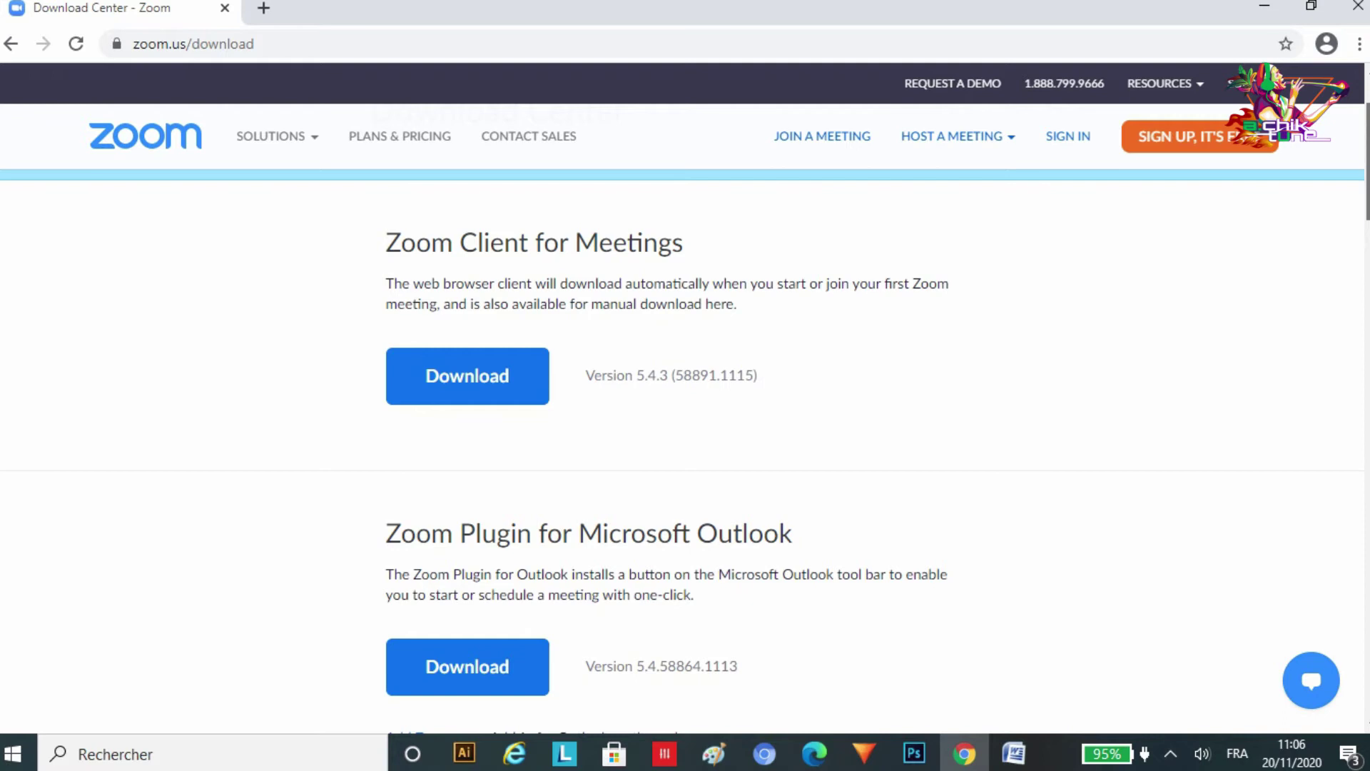
pyautogui.scroll(-2, 683, 433)
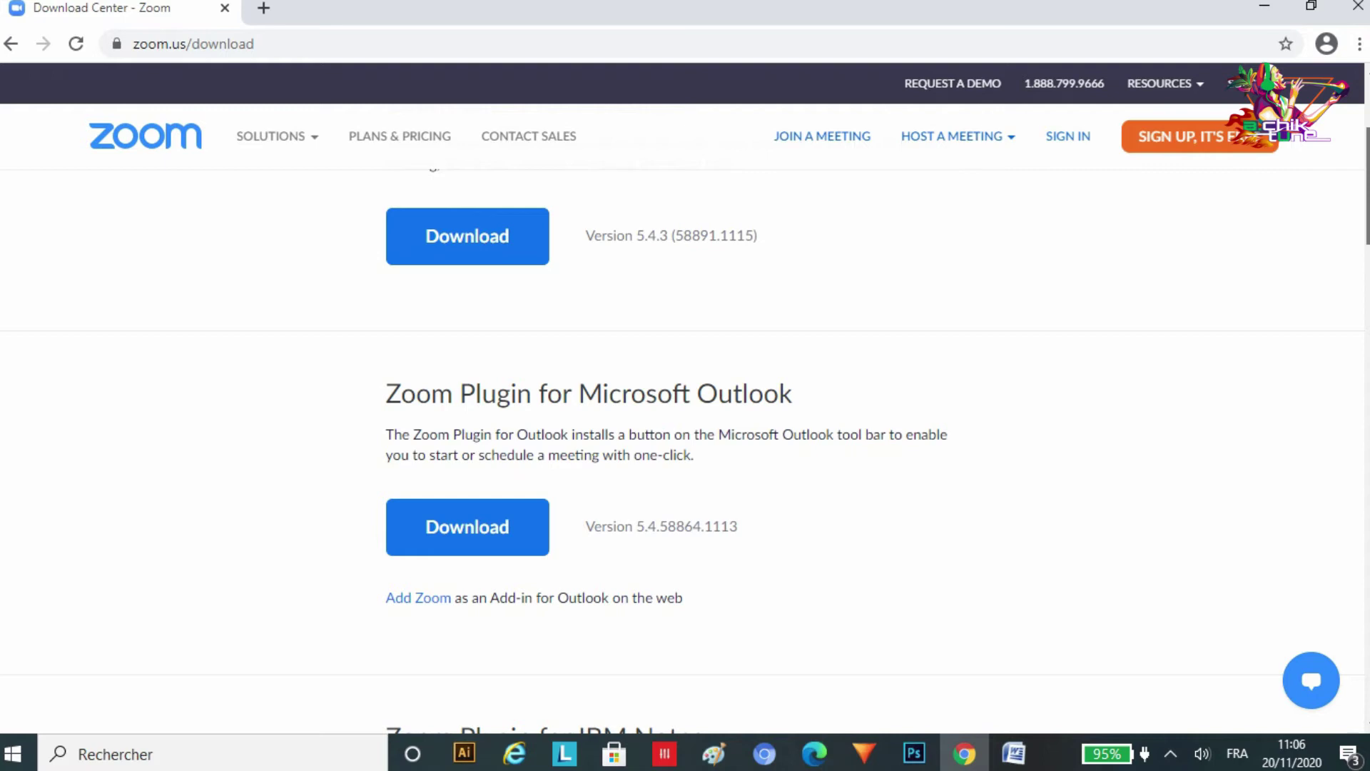
pyautogui.scroll(-1, 683, 462)
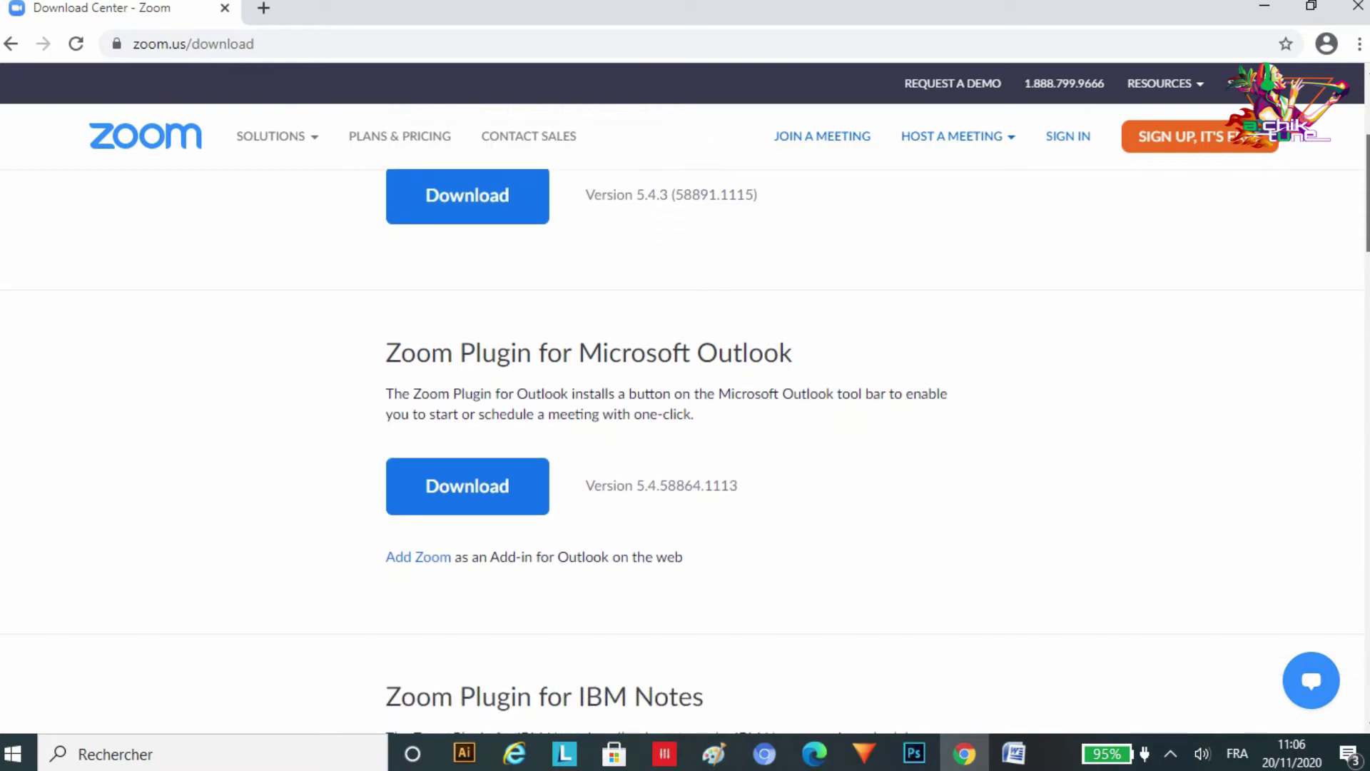
# Look through the IBM Notes plugin, browser extension and Intel Unite plugin sections of the Download Center.
pyautogui.scroll(-3, 685, 454)
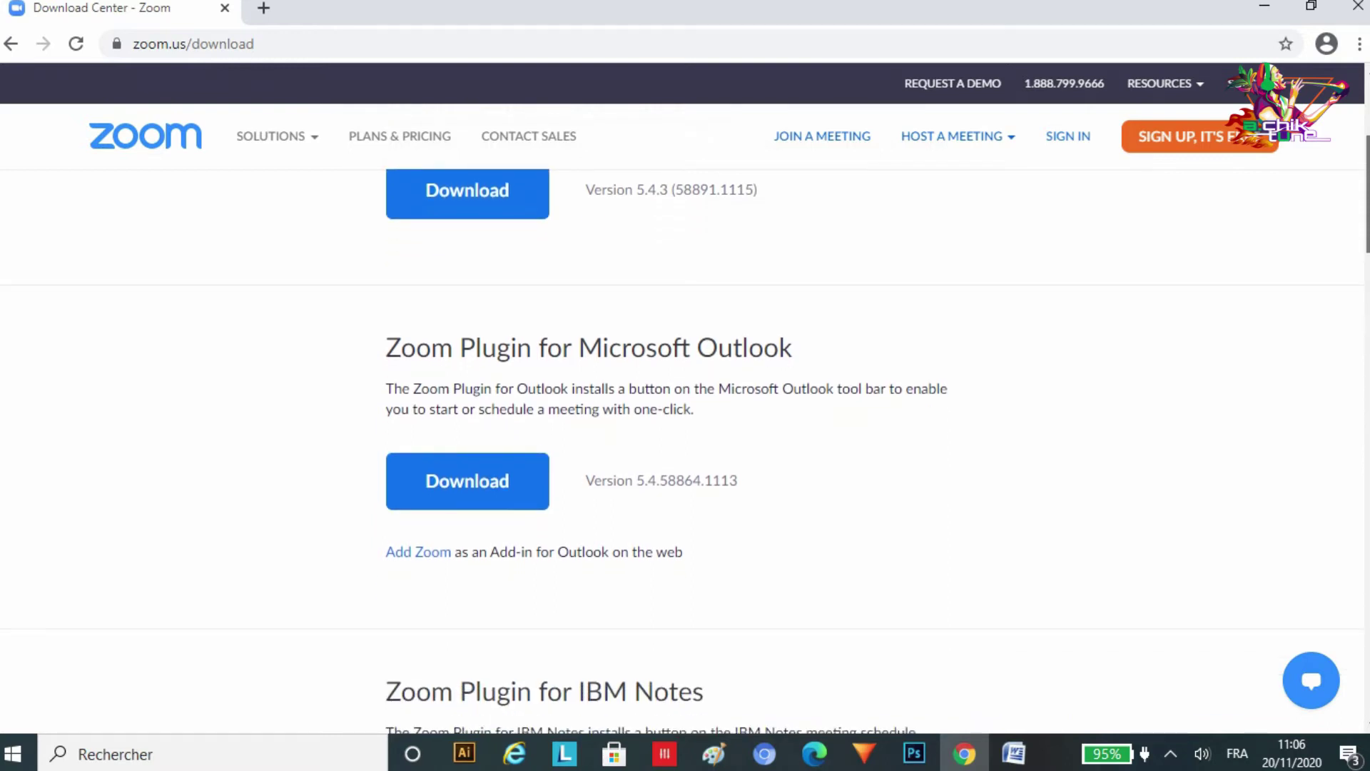
pyautogui.scroll(-3, 685, 454)
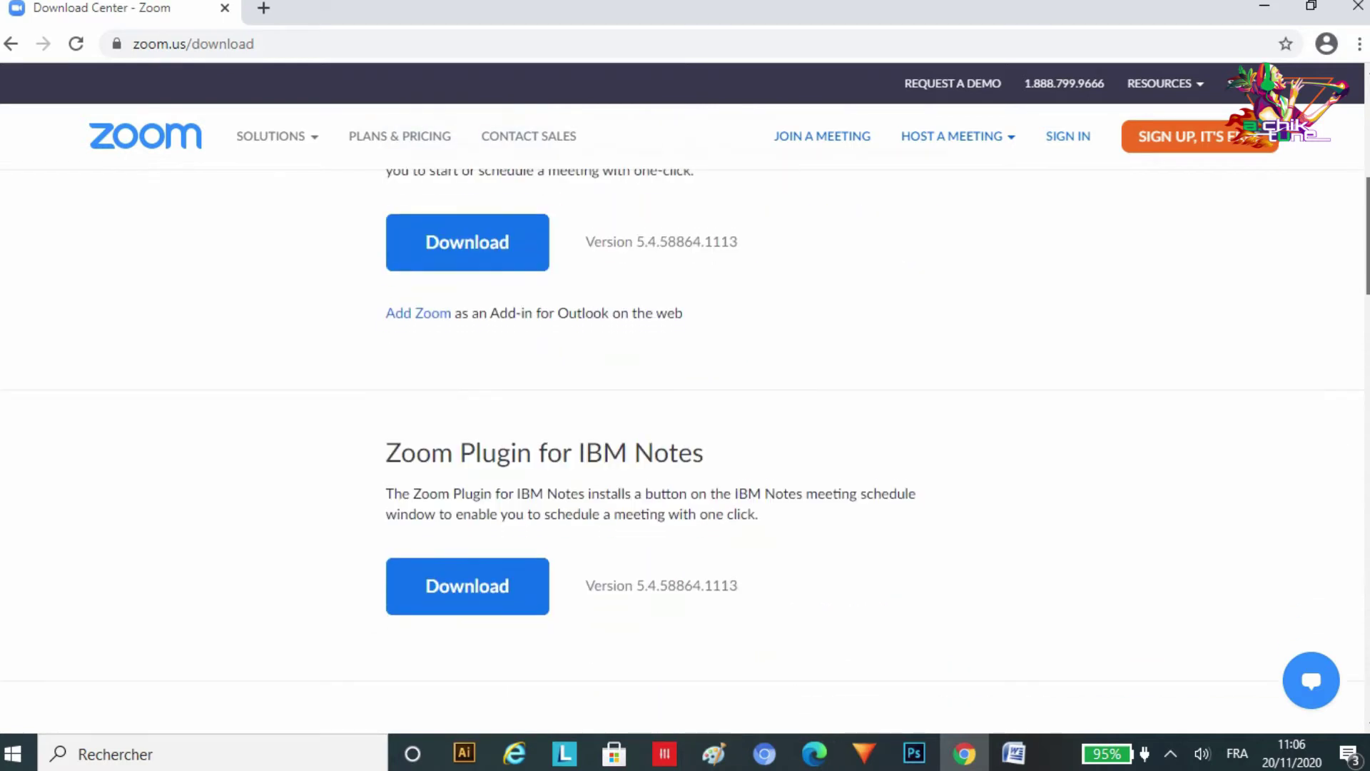
pyautogui.scroll(-3, 685, 454)
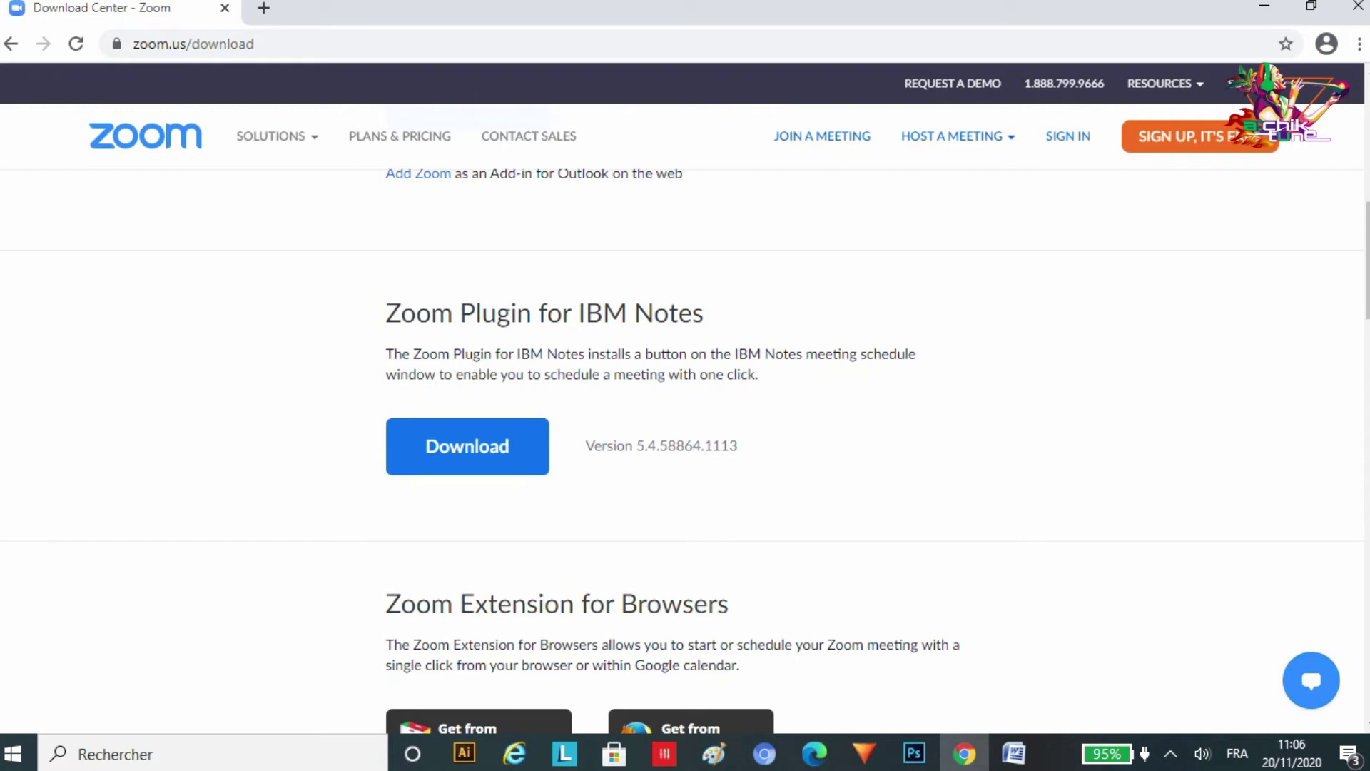
pyautogui.scroll(-5, 685, 454)
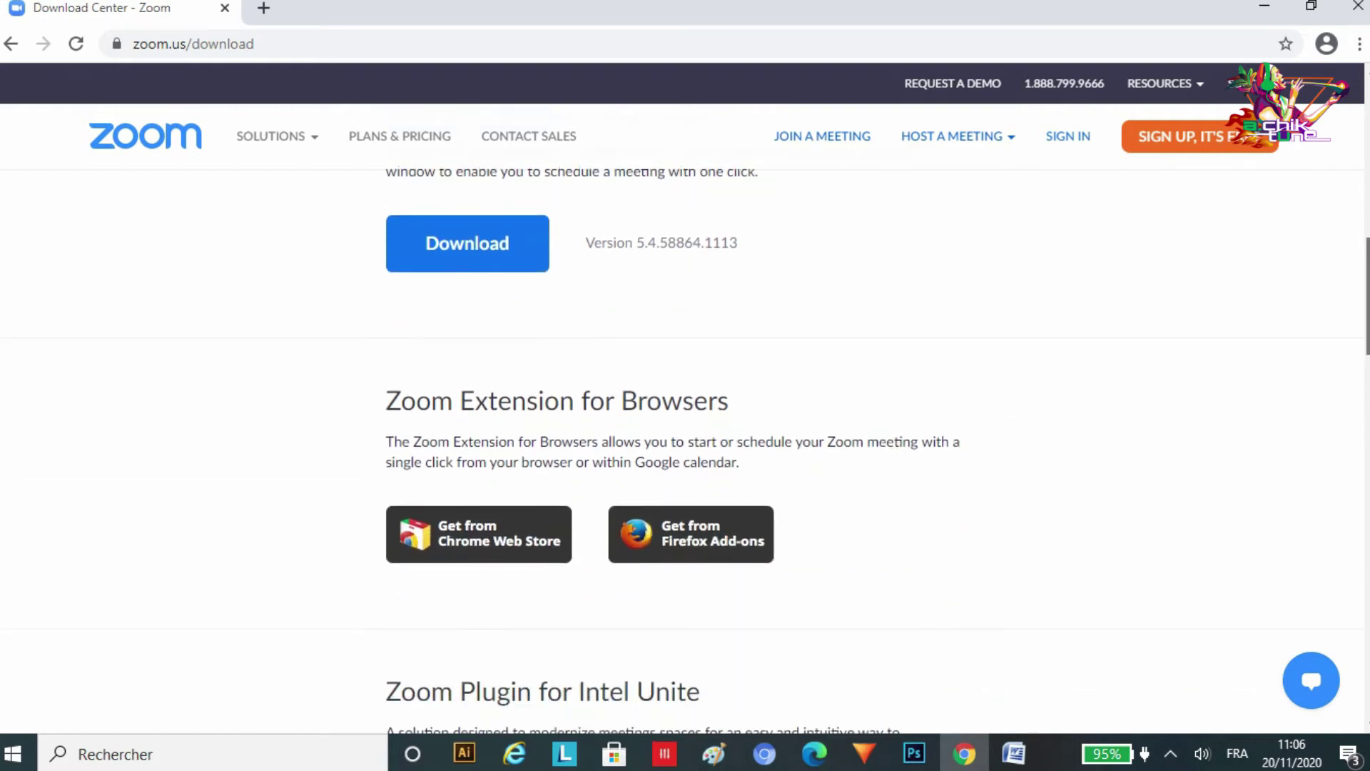
pyautogui.scroll(-3, 686, 454)
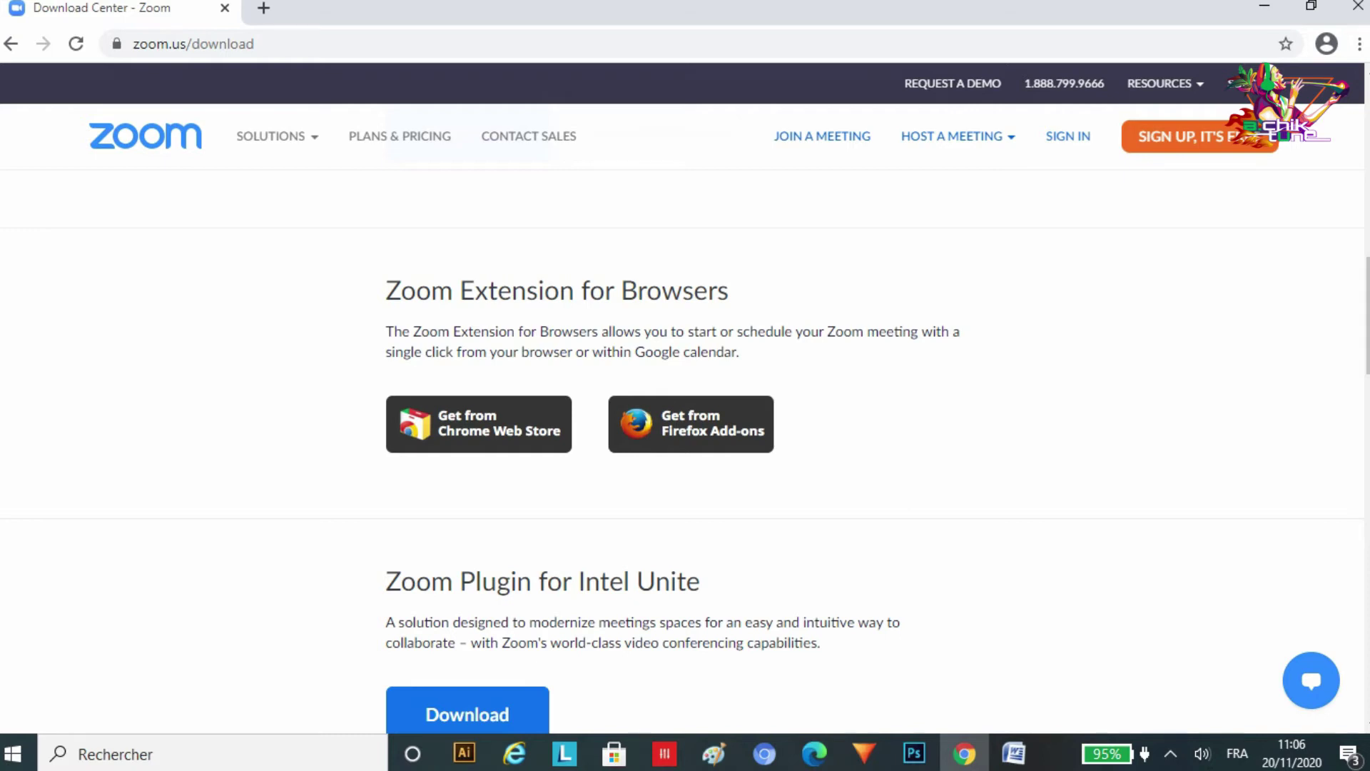
pyautogui.scroll(-3, 685, 429)
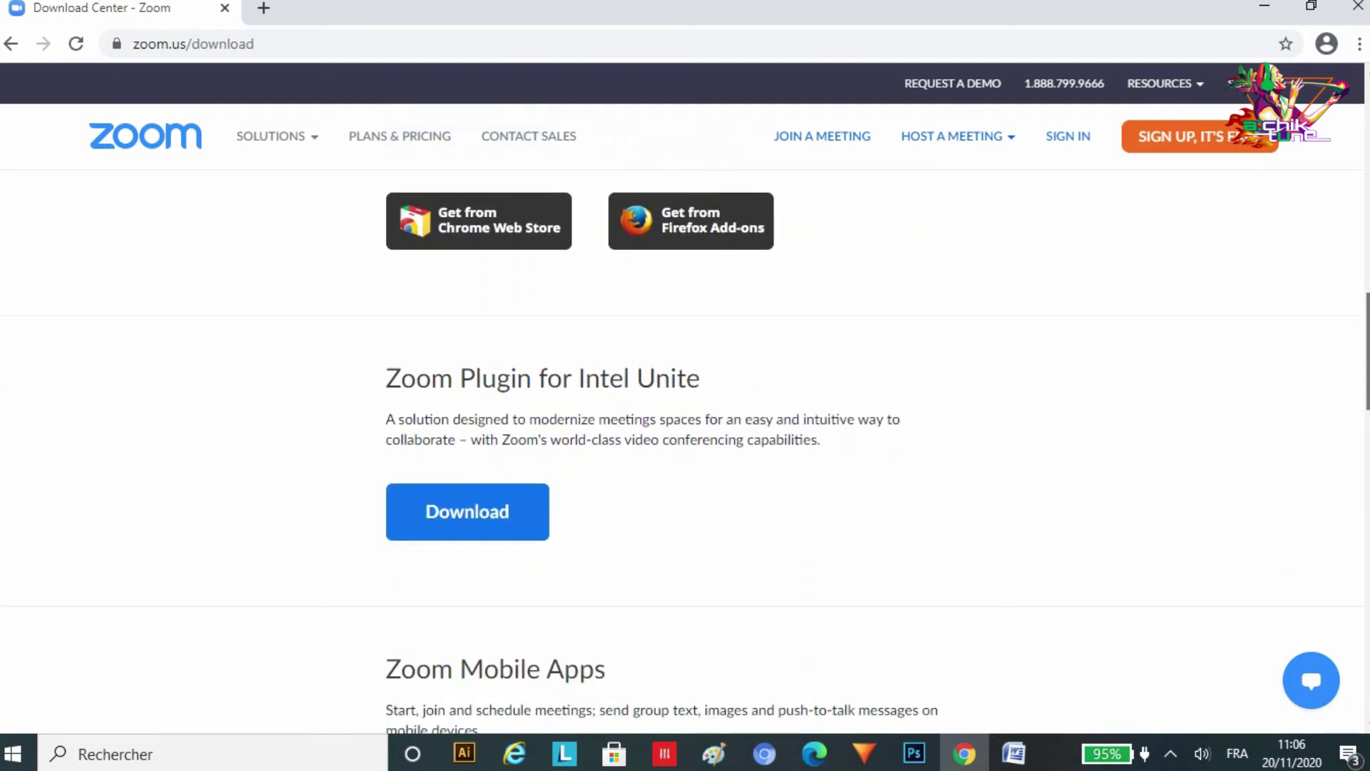
pyautogui.scroll(-1, 686, 428)
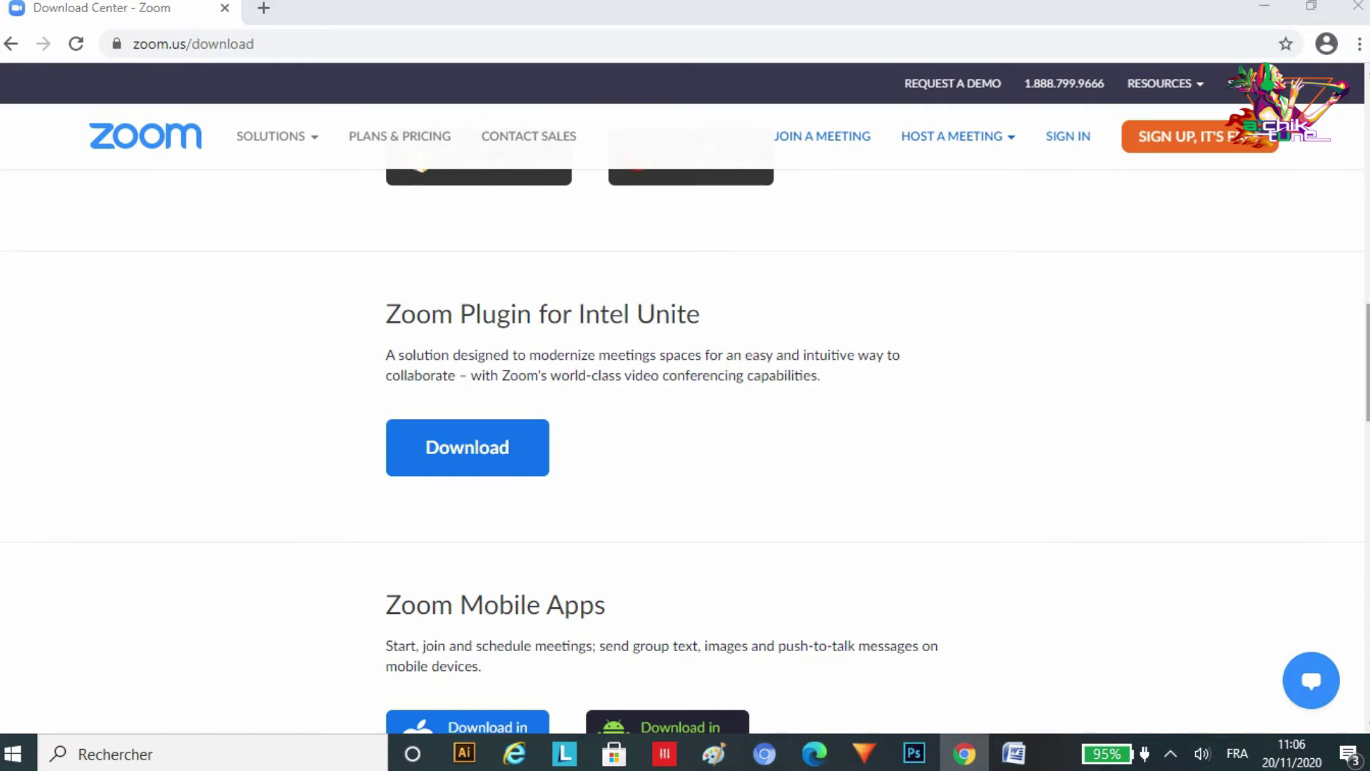
# Review the remaining Download Center sections, from Zoom Mobile Apps through Zoom Rooms to the Skype for Business plugin.
pyautogui.scroll(-4, 686, 428)
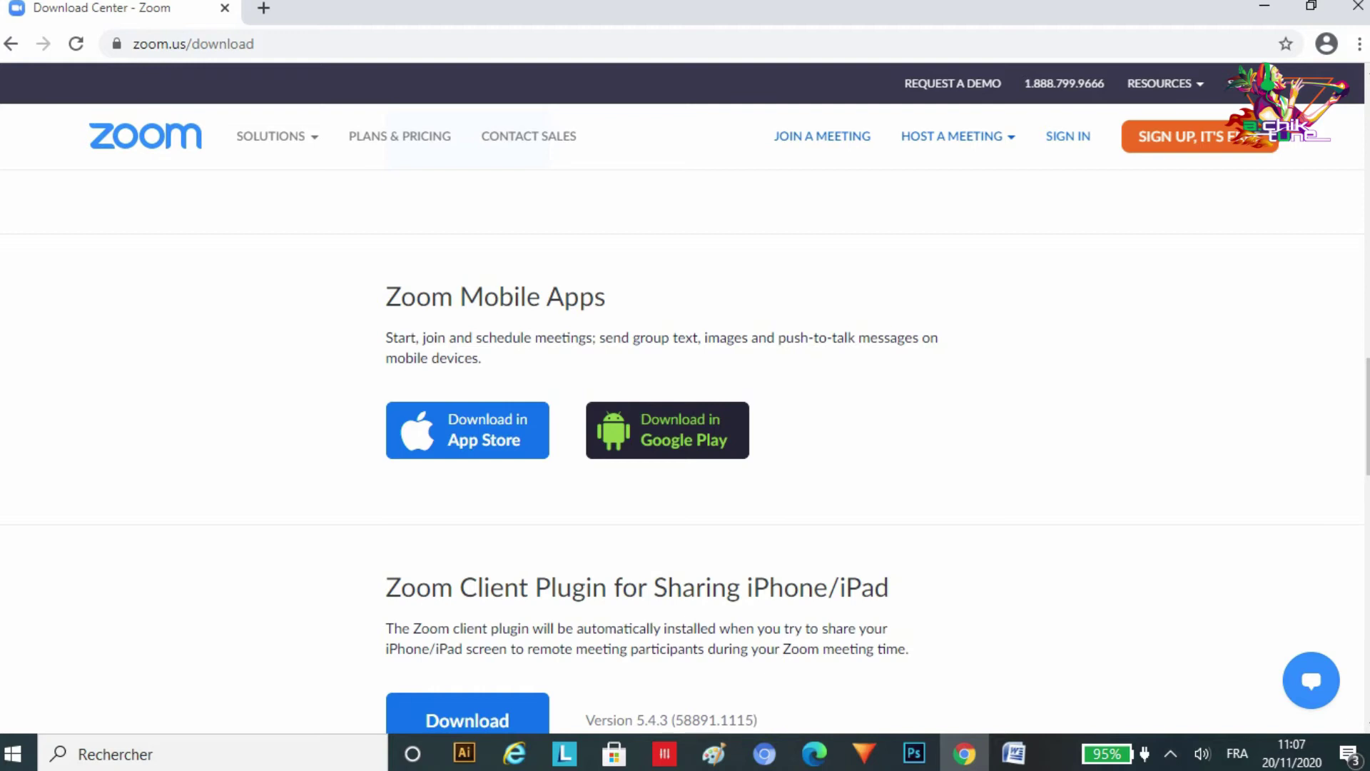
pyautogui.scroll(-3, 685, 450)
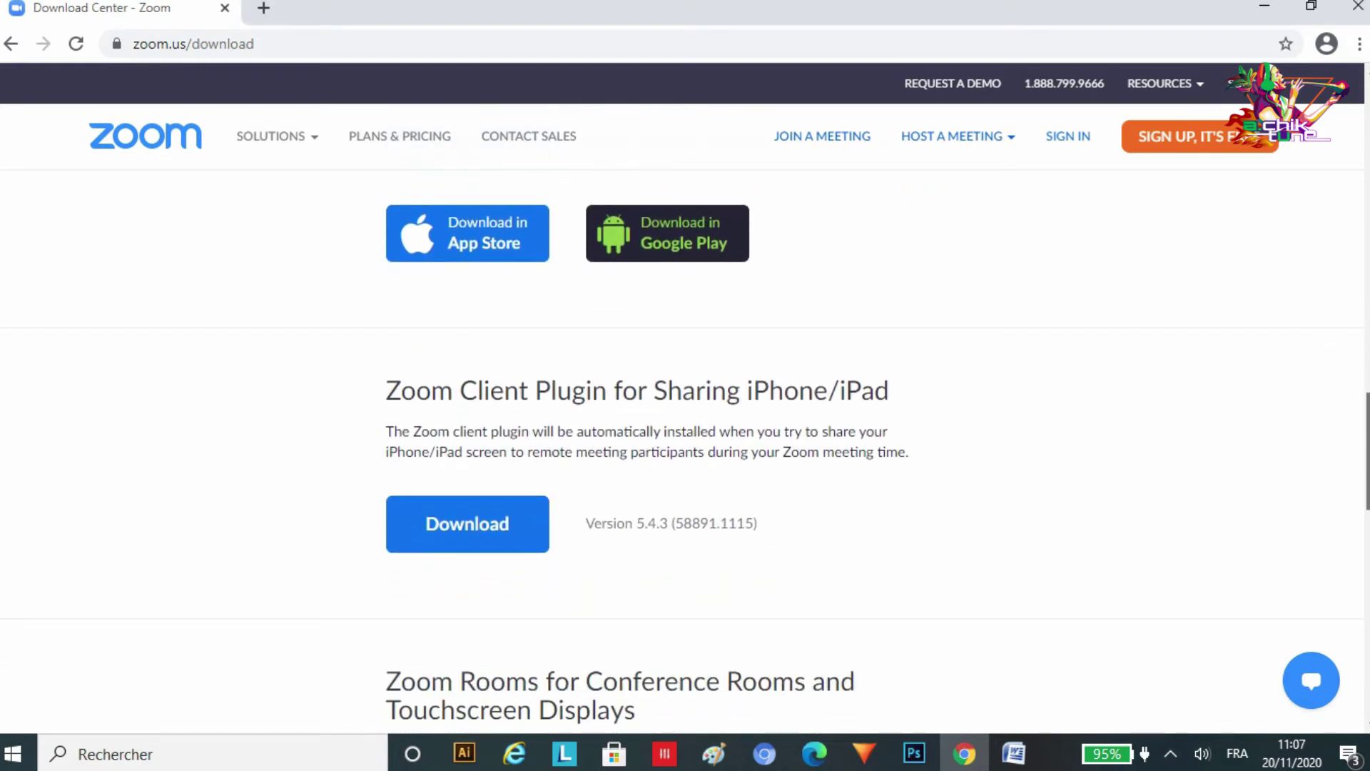
pyautogui.scroll(-2, 685, 450)
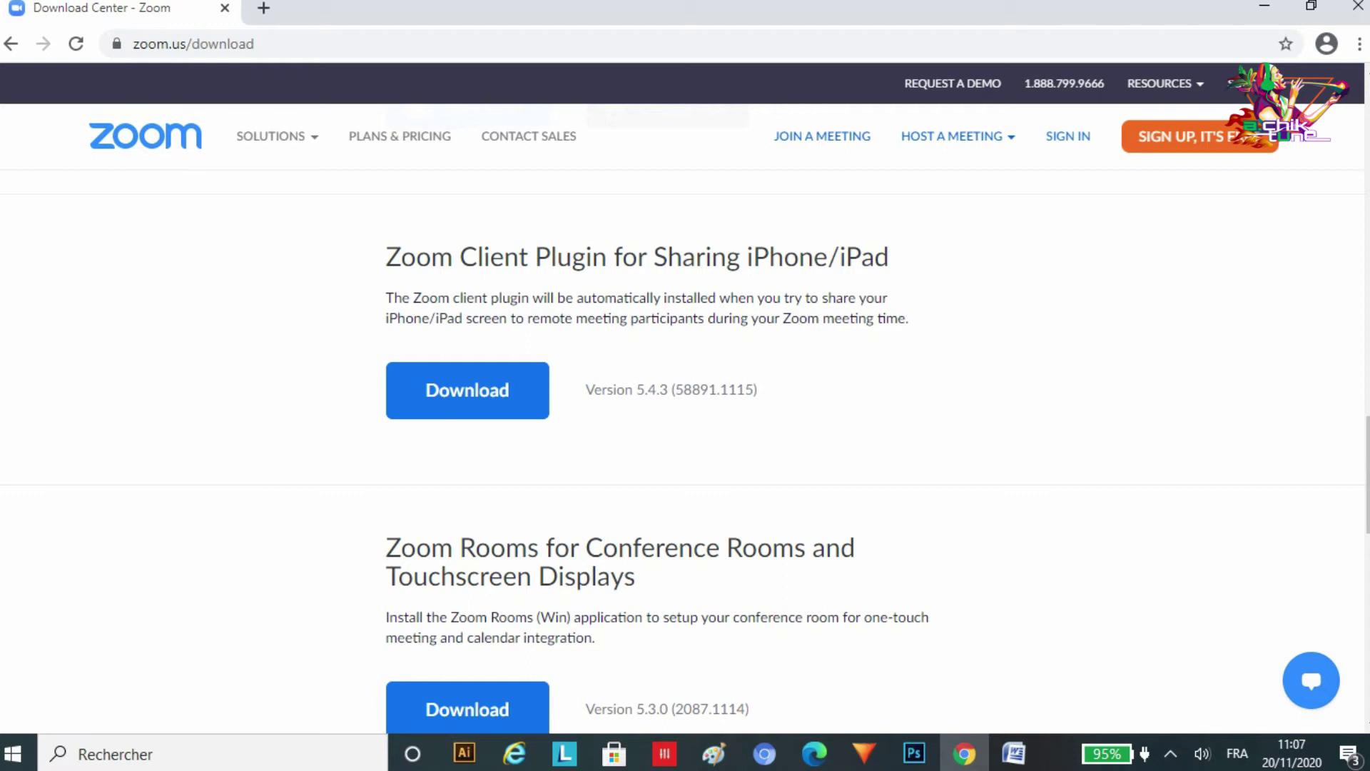
pyautogui.scroll(-1, 685, 429)
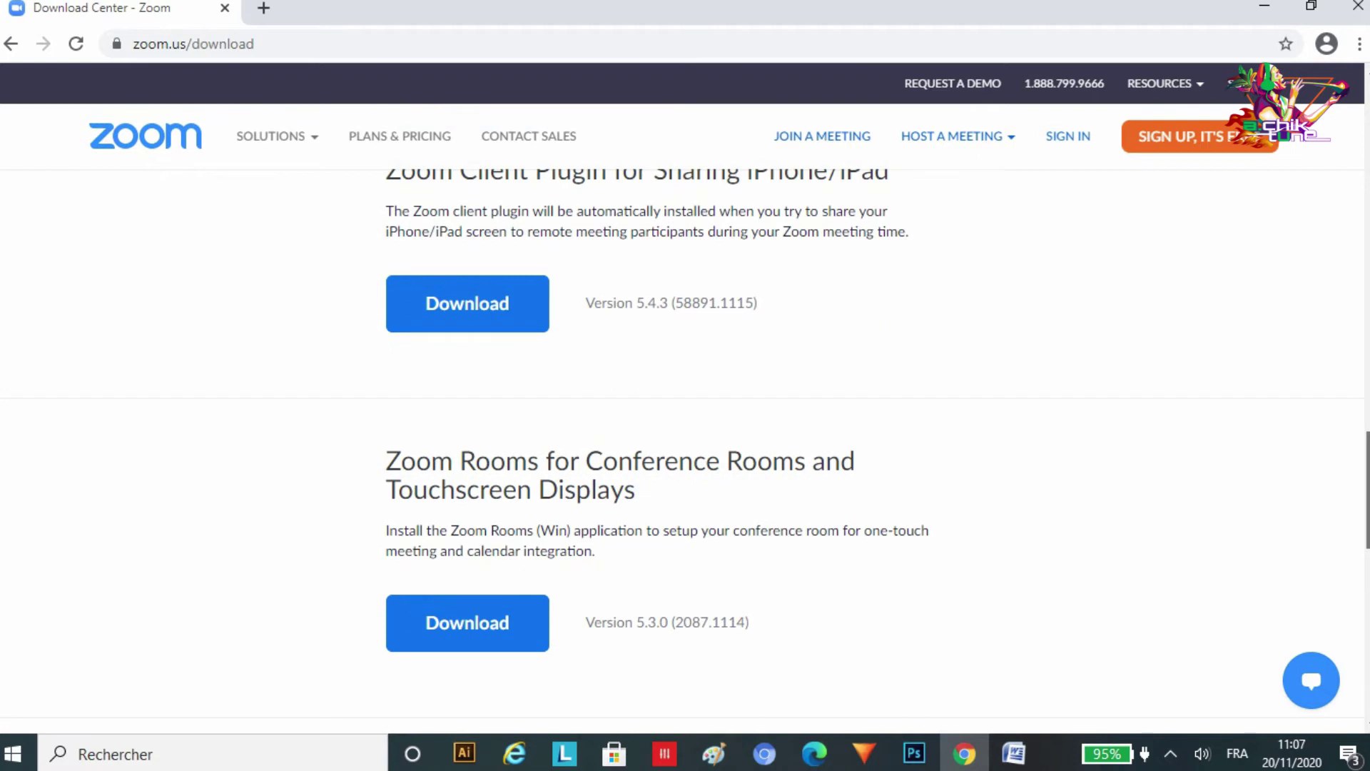
pyautogui.scroll(-1, 686, 450)
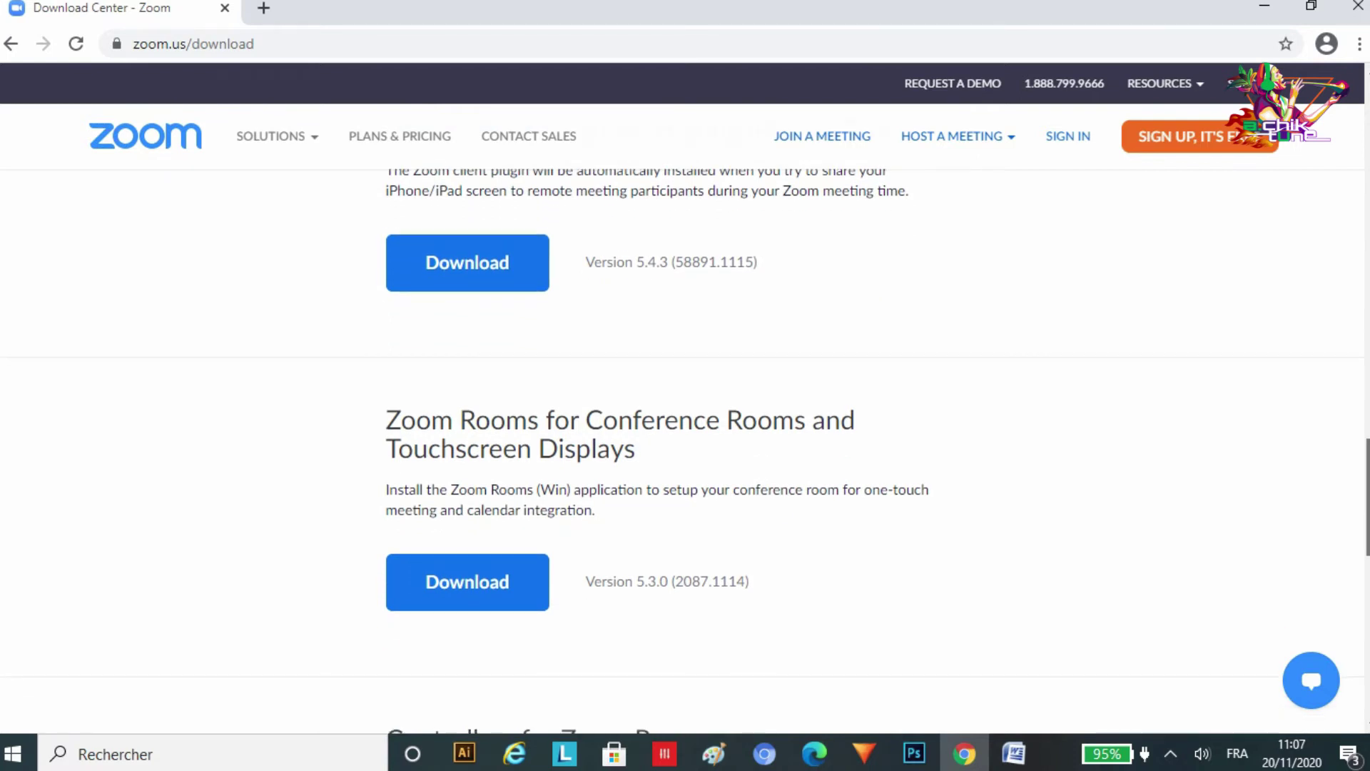
pyautogui.scroll(-1, 685, 450)
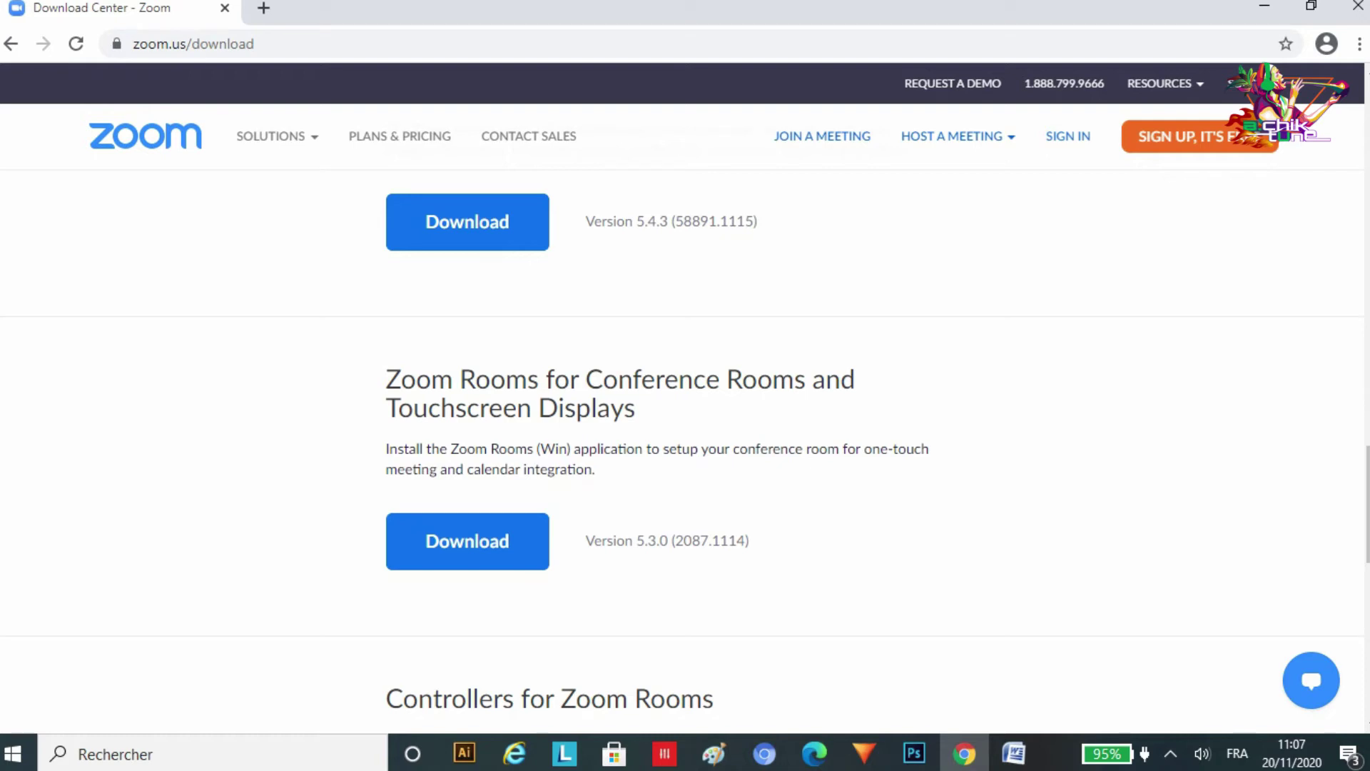
pyautogui.scroll(-3, 684, 449)
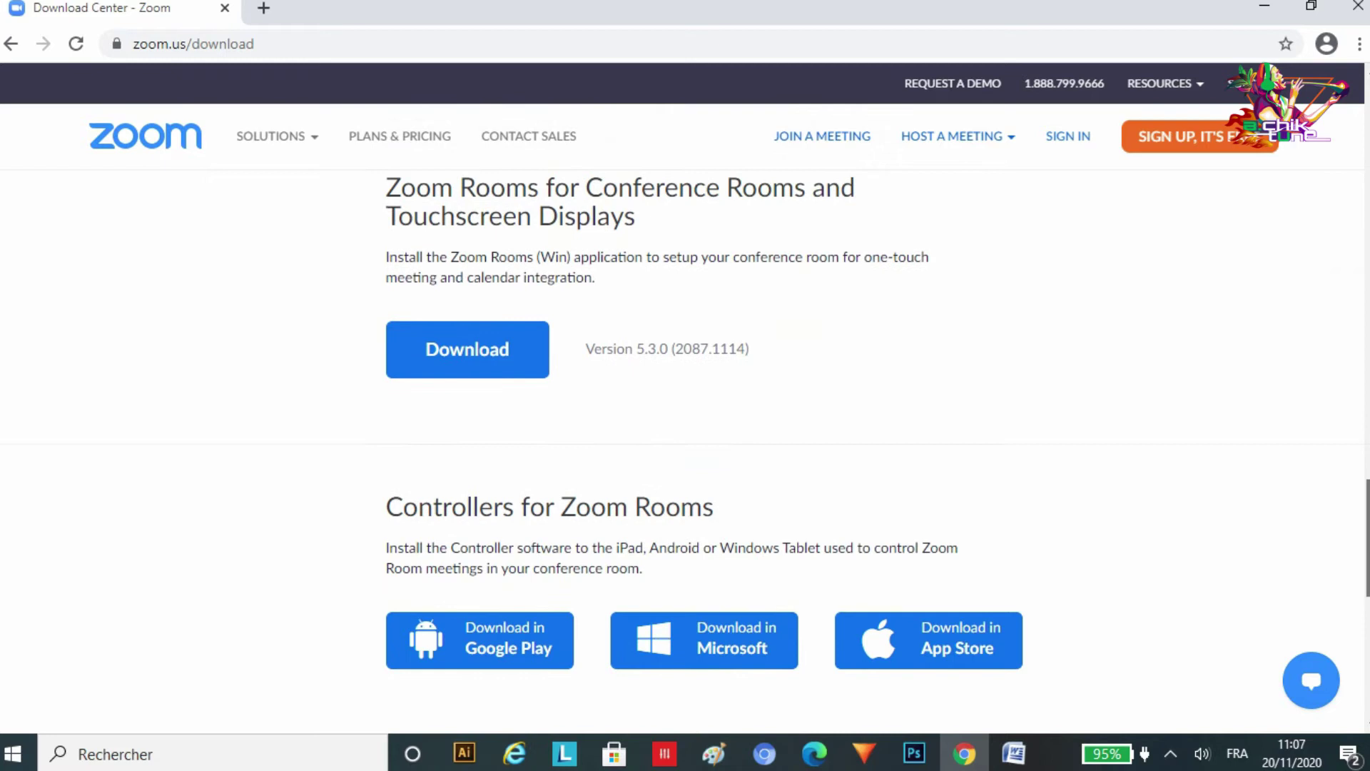
pyautogui.scroll(-1, 684, 450)
pyautogui.scroll(-1, 683, 450)
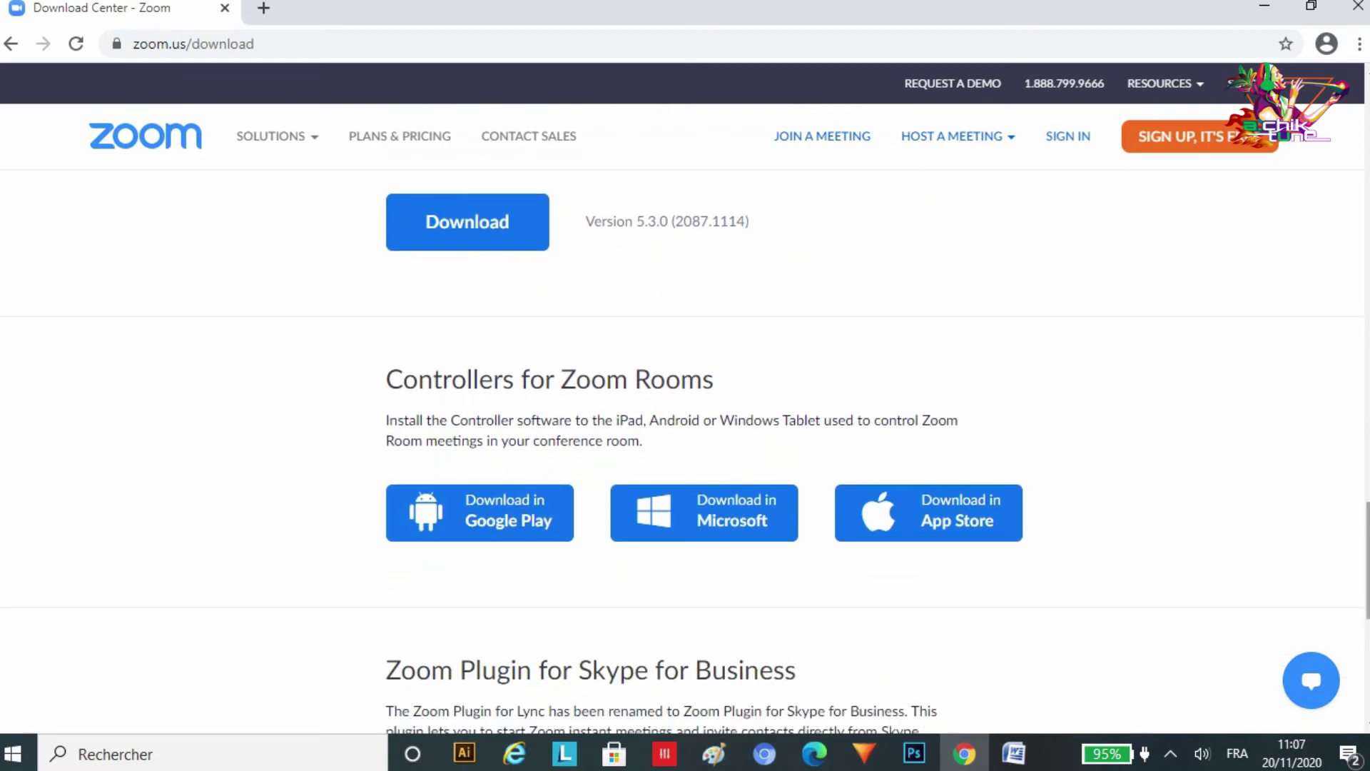
pyautogui.scroll(-2, 683, 450)
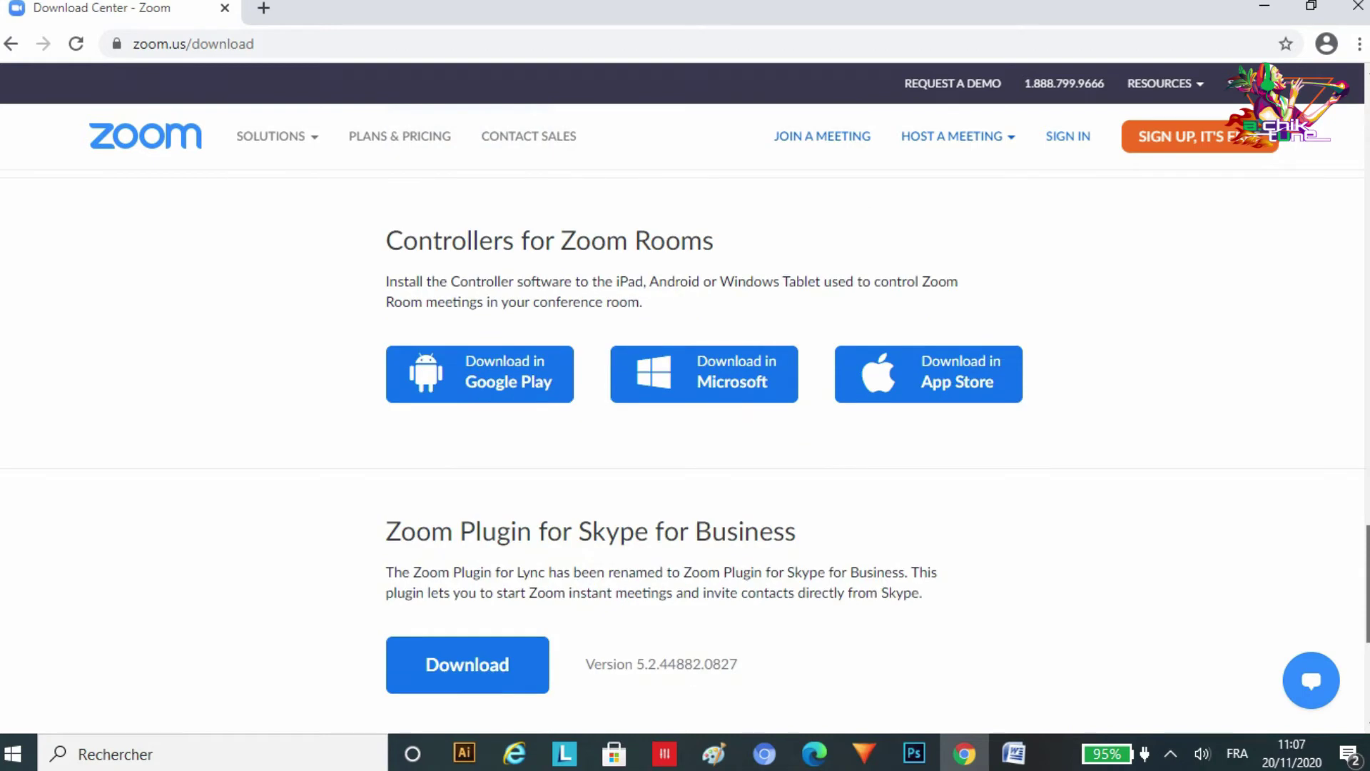
pyautogui.scroll(-1, 683, 450)
# Download Zoom Client for Meetings from the Download Center and run the downloaded ZoomInstaller (2).exe.
pyautogui.scroll(10, 684, 450)
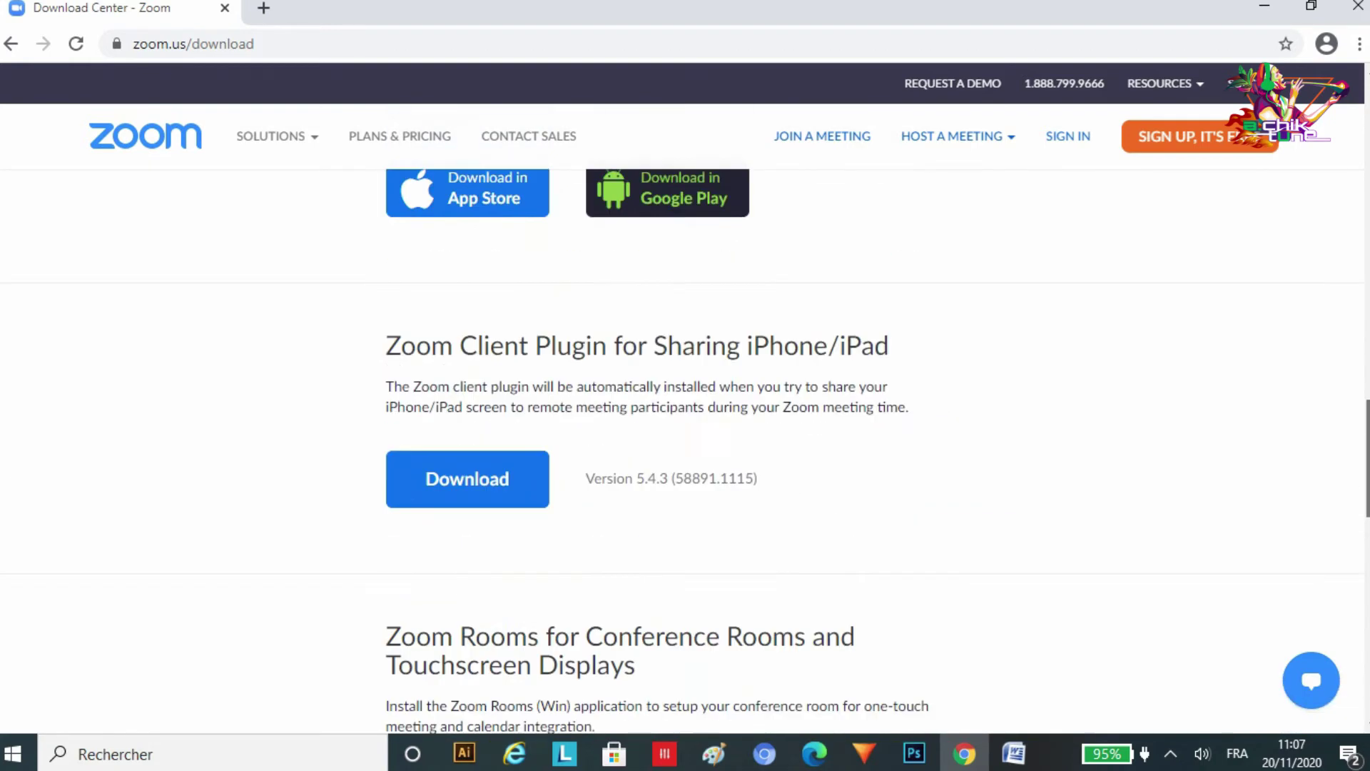
pyautogui.scroll(10, 684, 449)
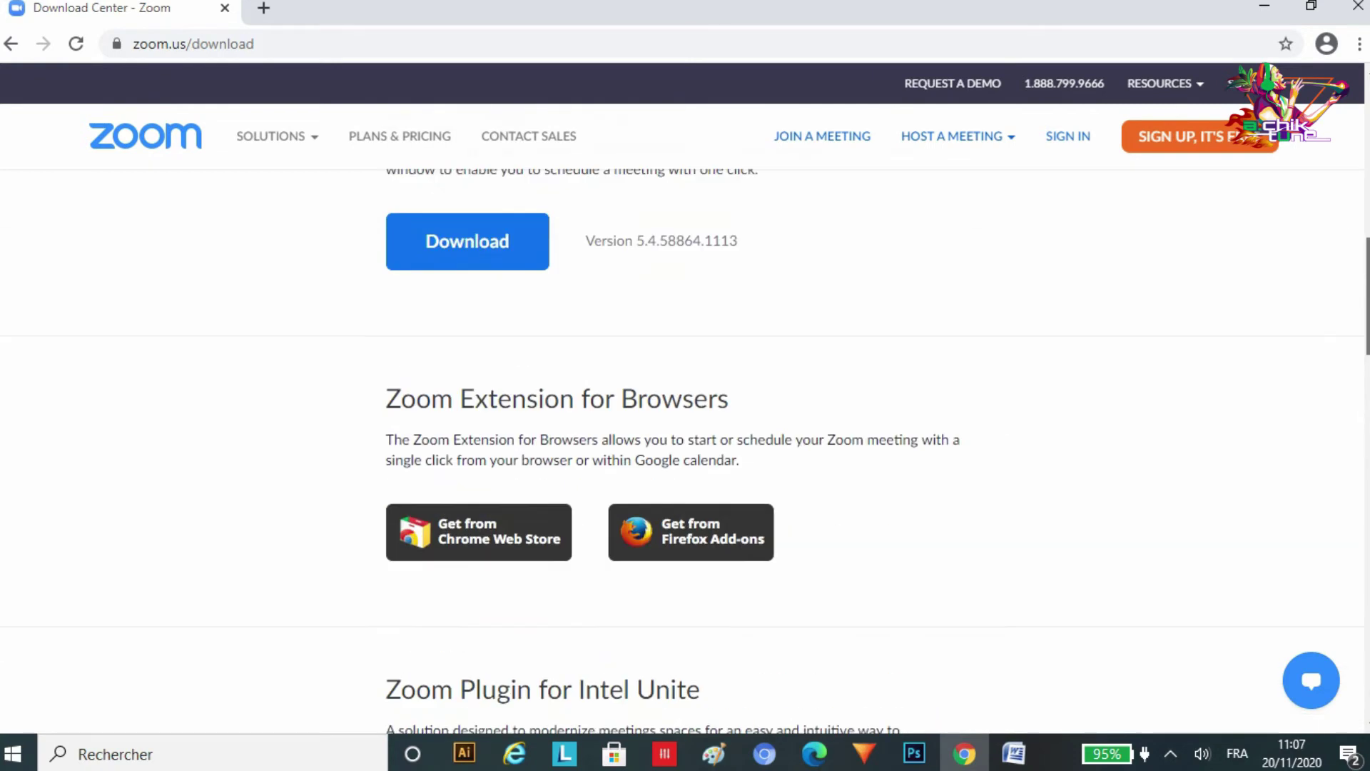
pyautogui.scroll(8, 684, 450)
pyautogui.scroll(1, 684, 450)
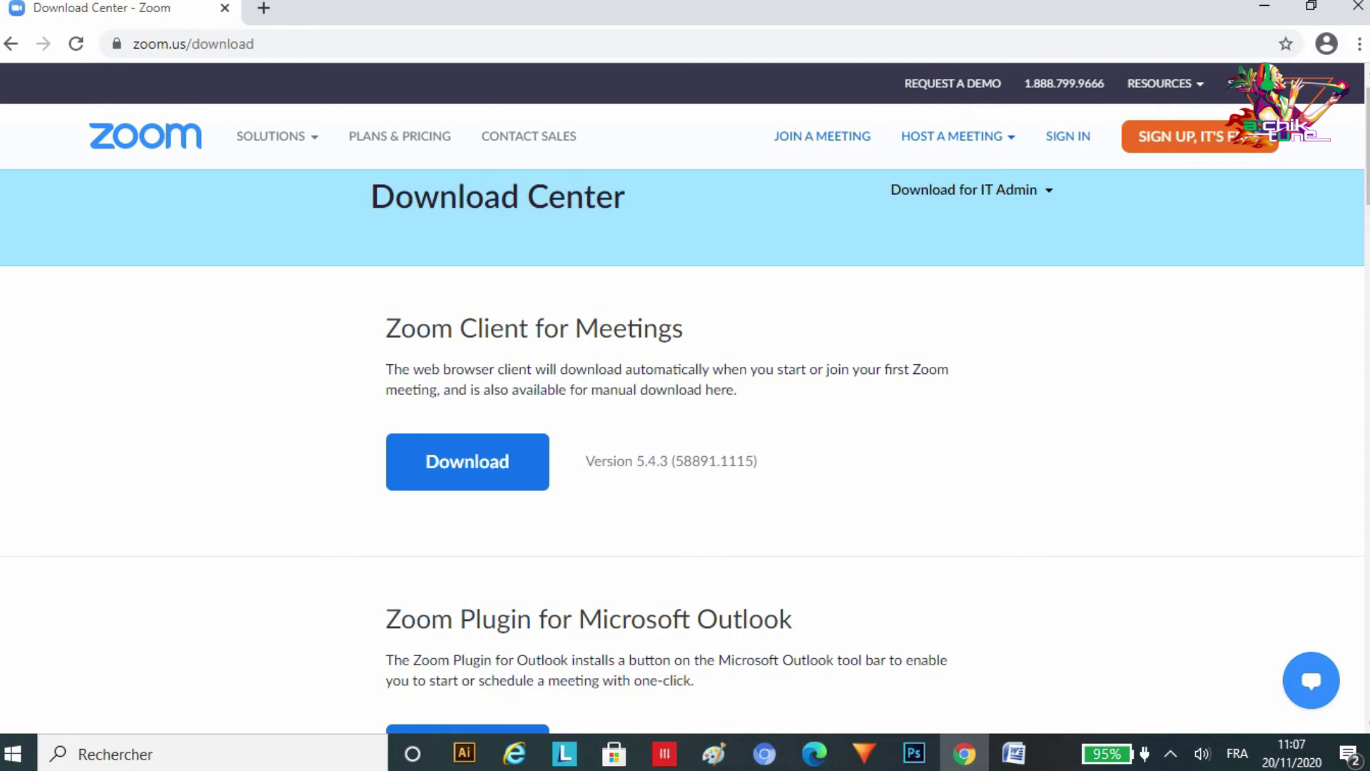
pyautogui.scroll(-1, 684, 450)
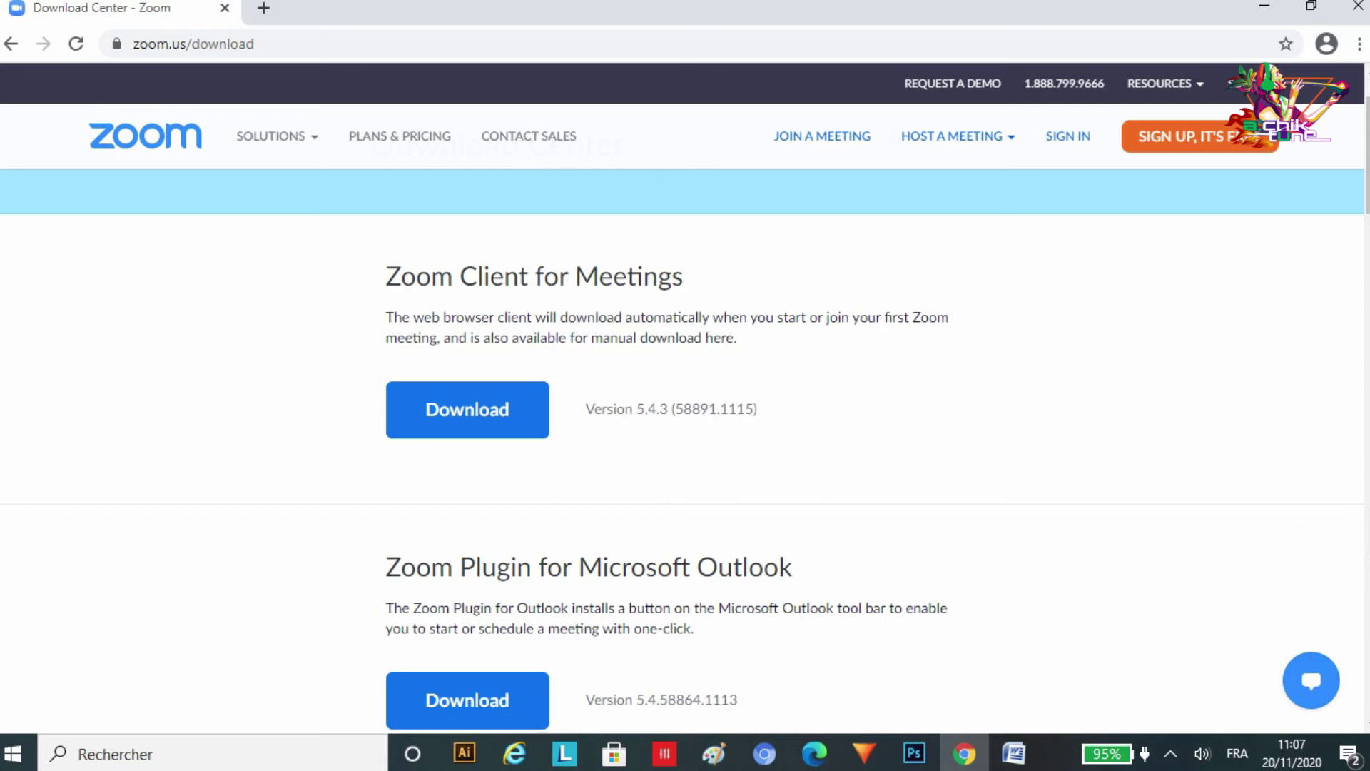
pyautogui.scroll(1, 684, 450)
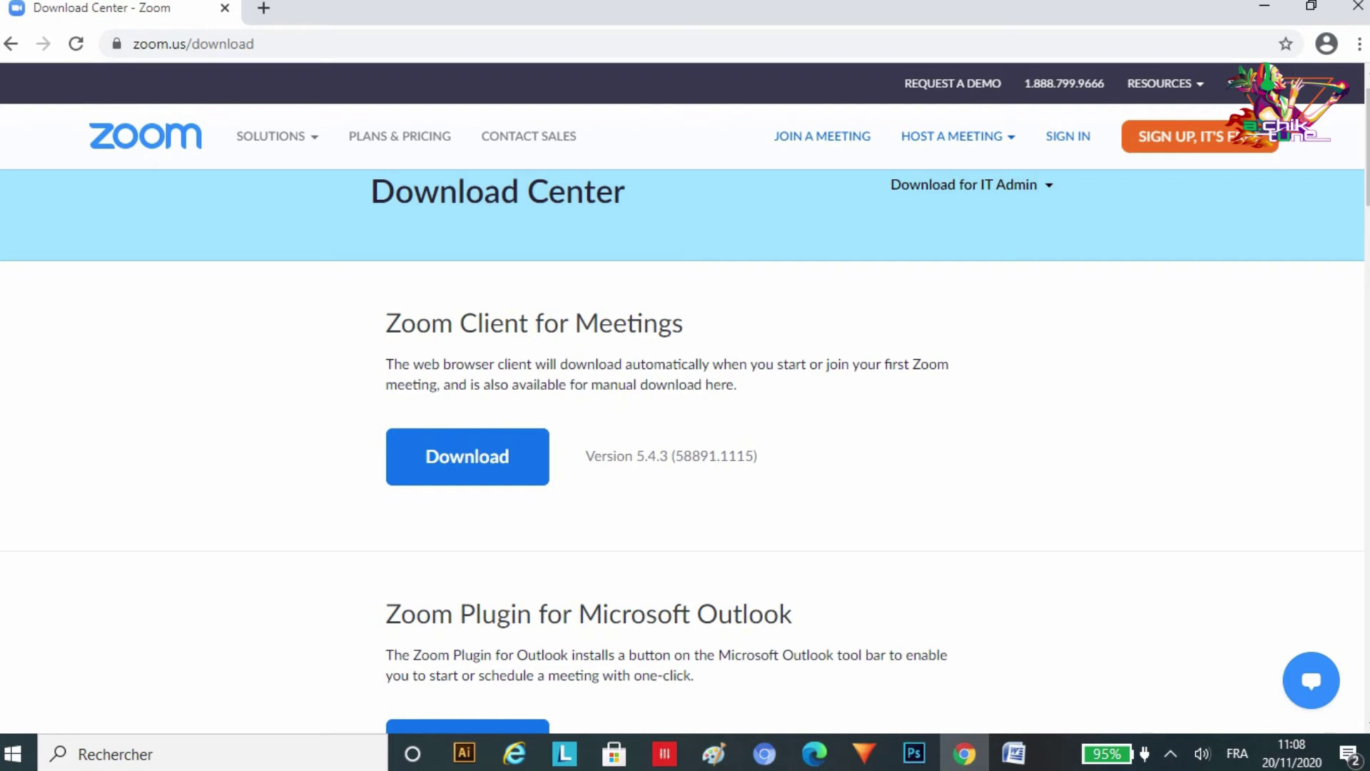
pyautogui.click(468, 457)
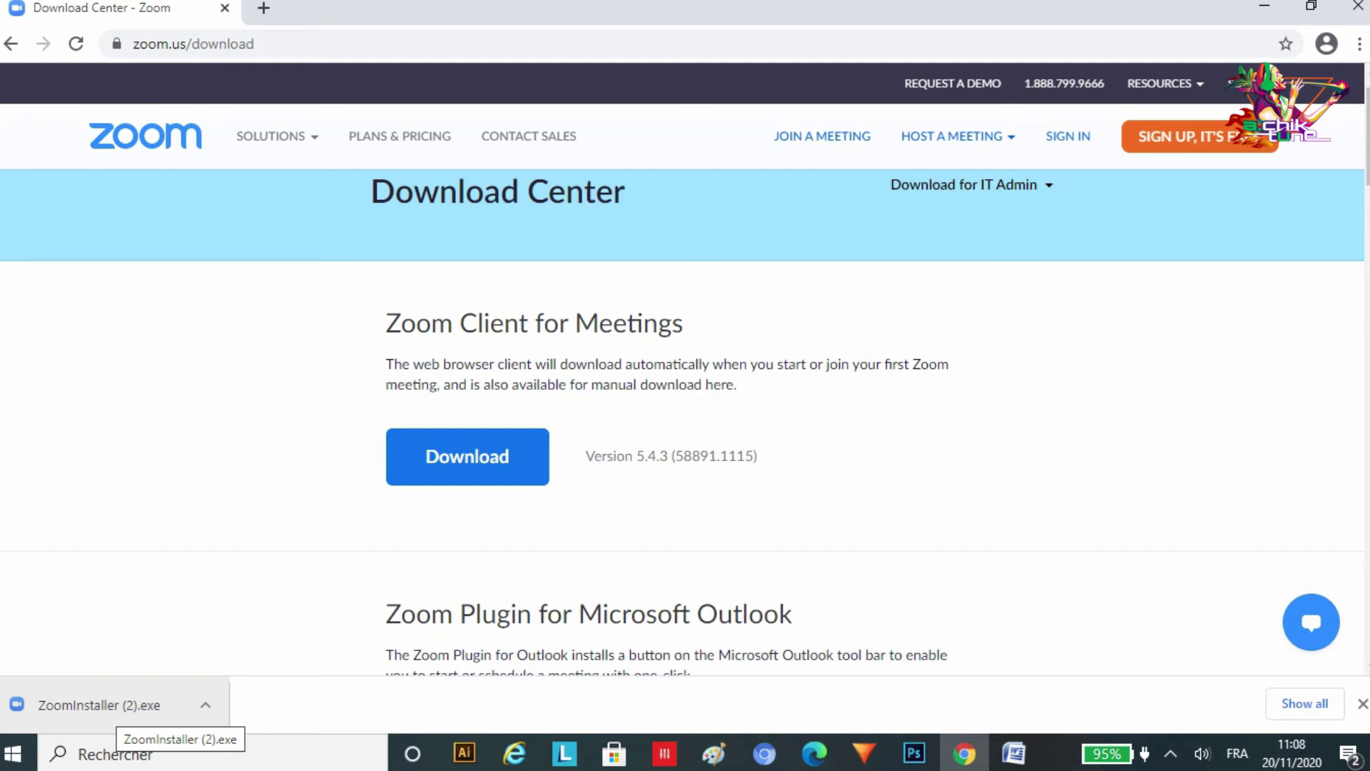
pyautogui.click(118, 706)
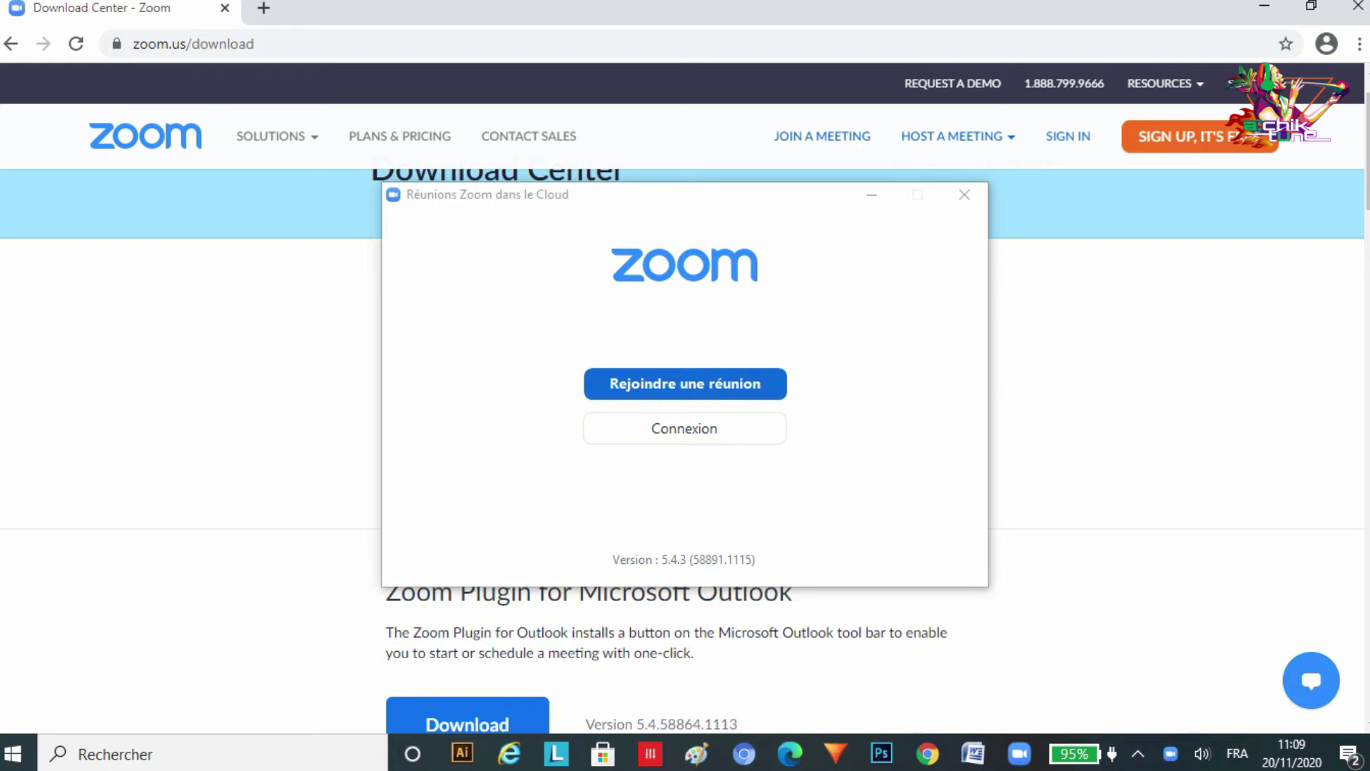
# Start joining a meeting in the Zoom client and replace the display name in the join form with a new one.
pyautogui.press('Return')
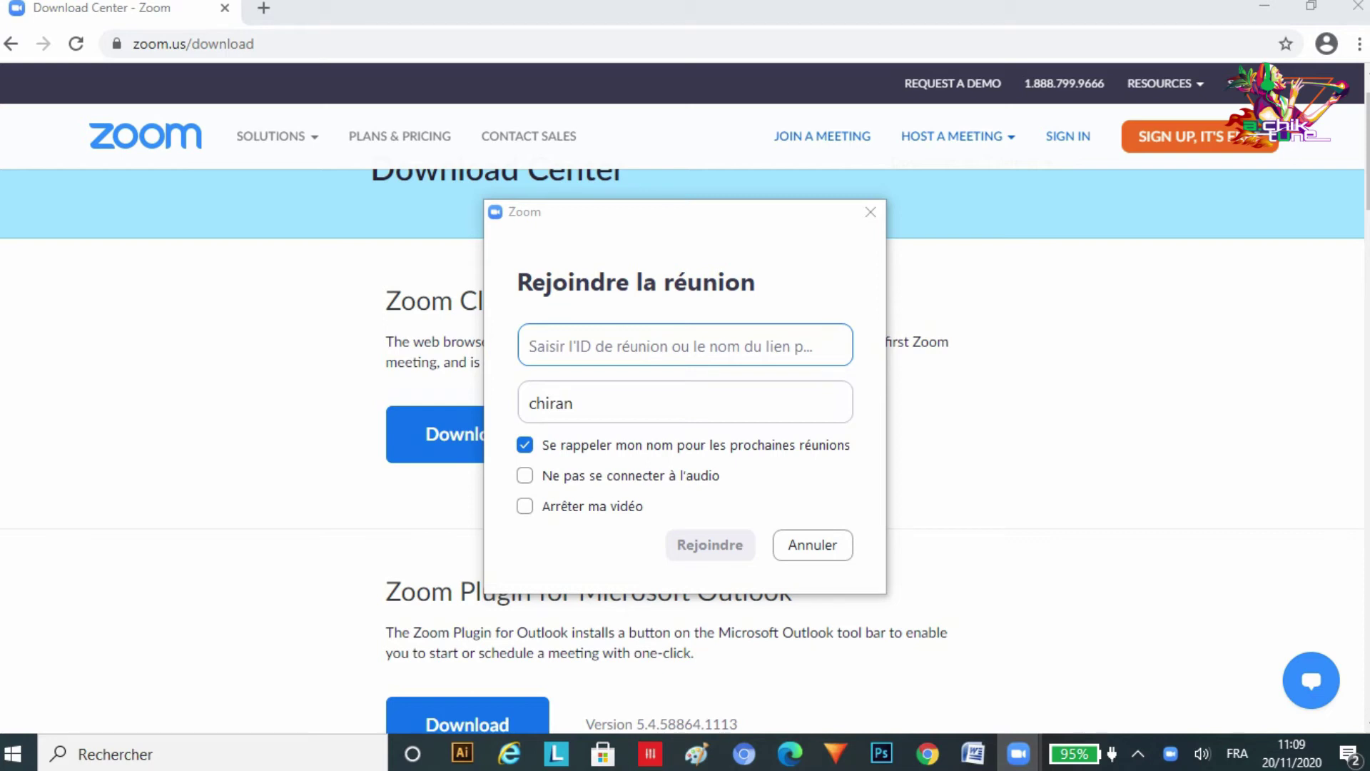
pyautogui.click(573, 403)
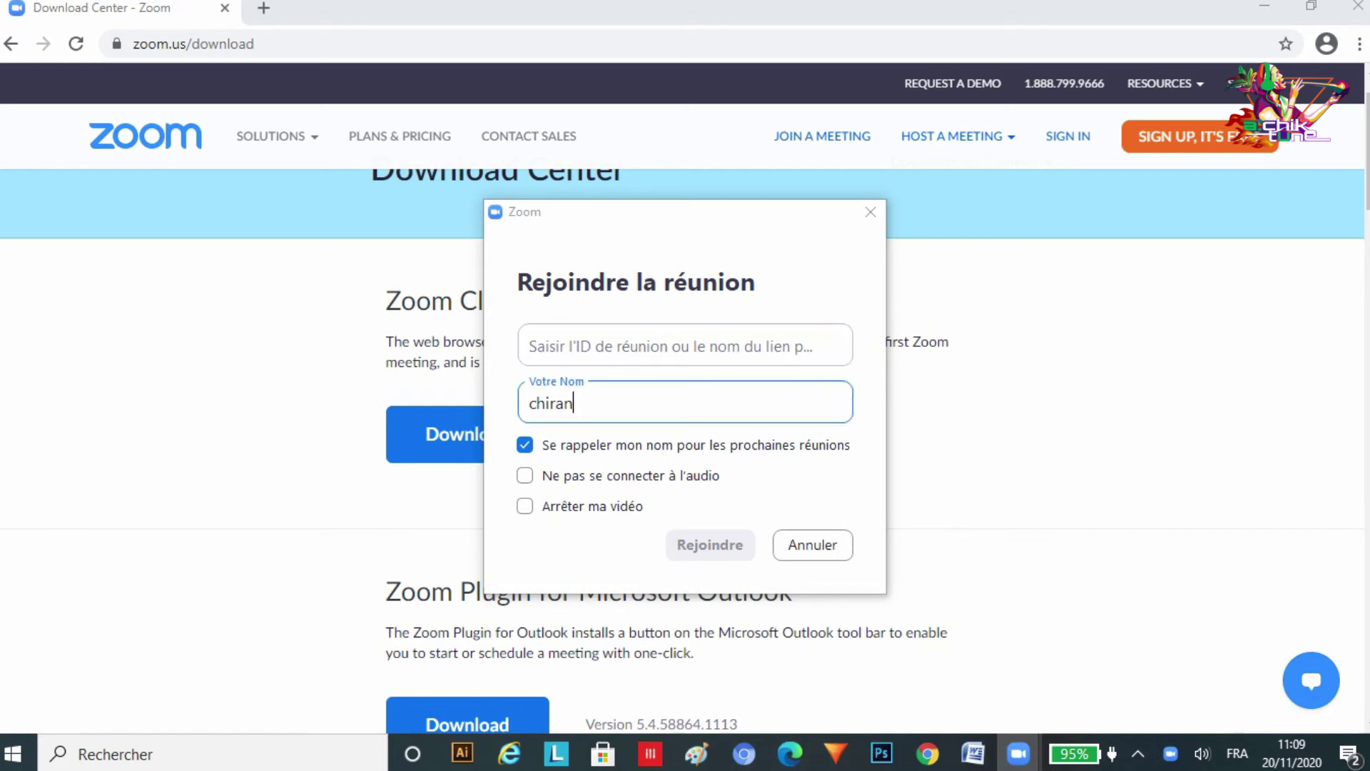
pyautogui.press('BackSpace')
pyautogui.press('BackSpace')
pyautogui.press('BackSpace')
pyautogui.press('BackSpace')
pyautogui.press('BackSpace')
pyautogui.press('BackSpace')
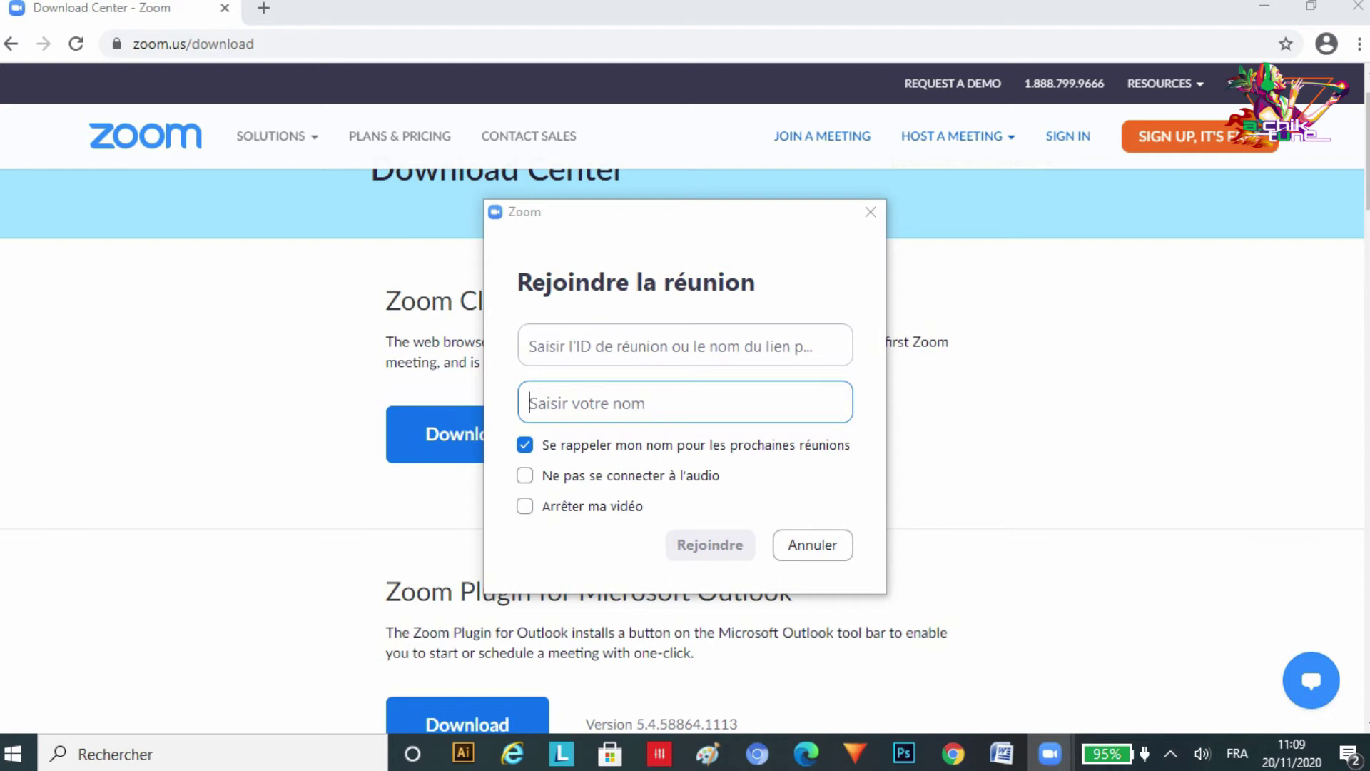
pyautogui.write('Ac')
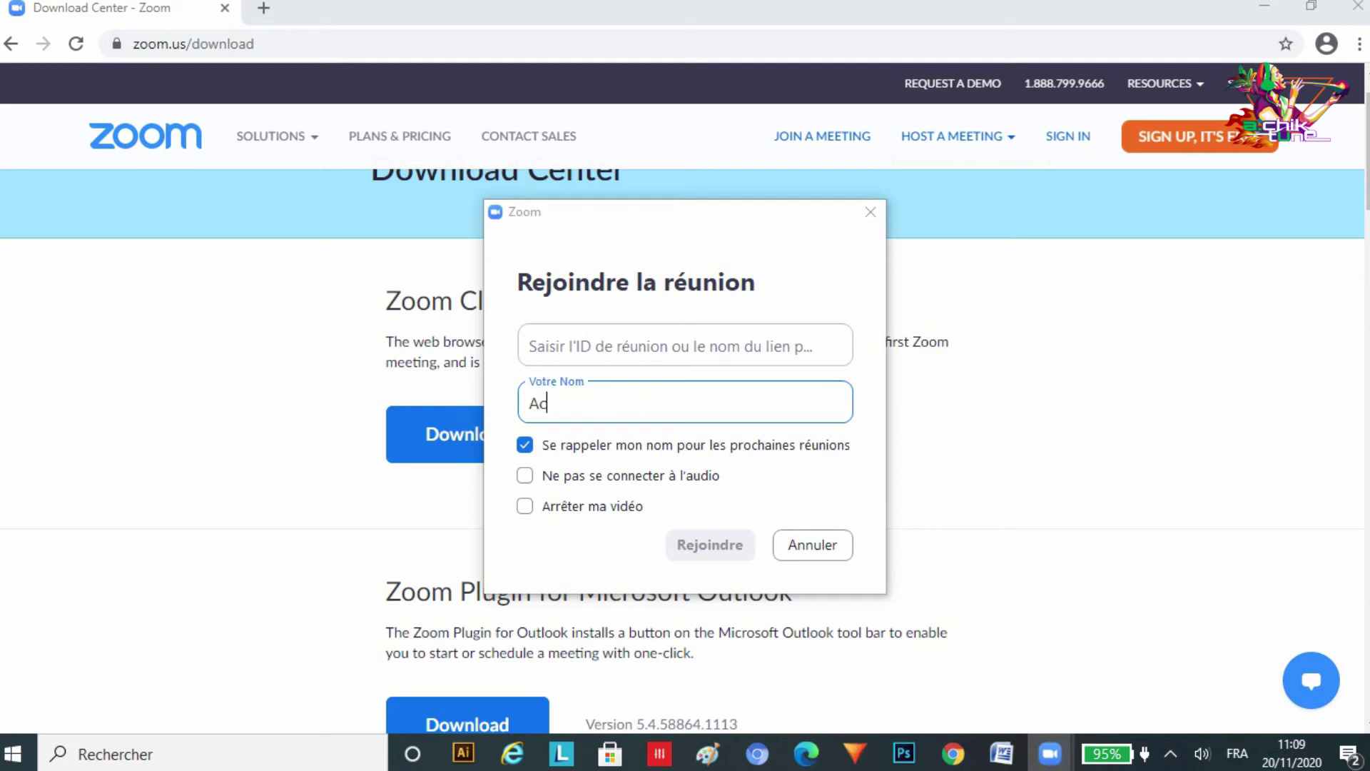
pyautogui.write('i')
pyautogui.press('BackSpace')
pyautogui.write('hik Tune')
# Dismiss the join form without entering a meeting ID and close the Zoom client window.
pyautogui.click(554, 345)
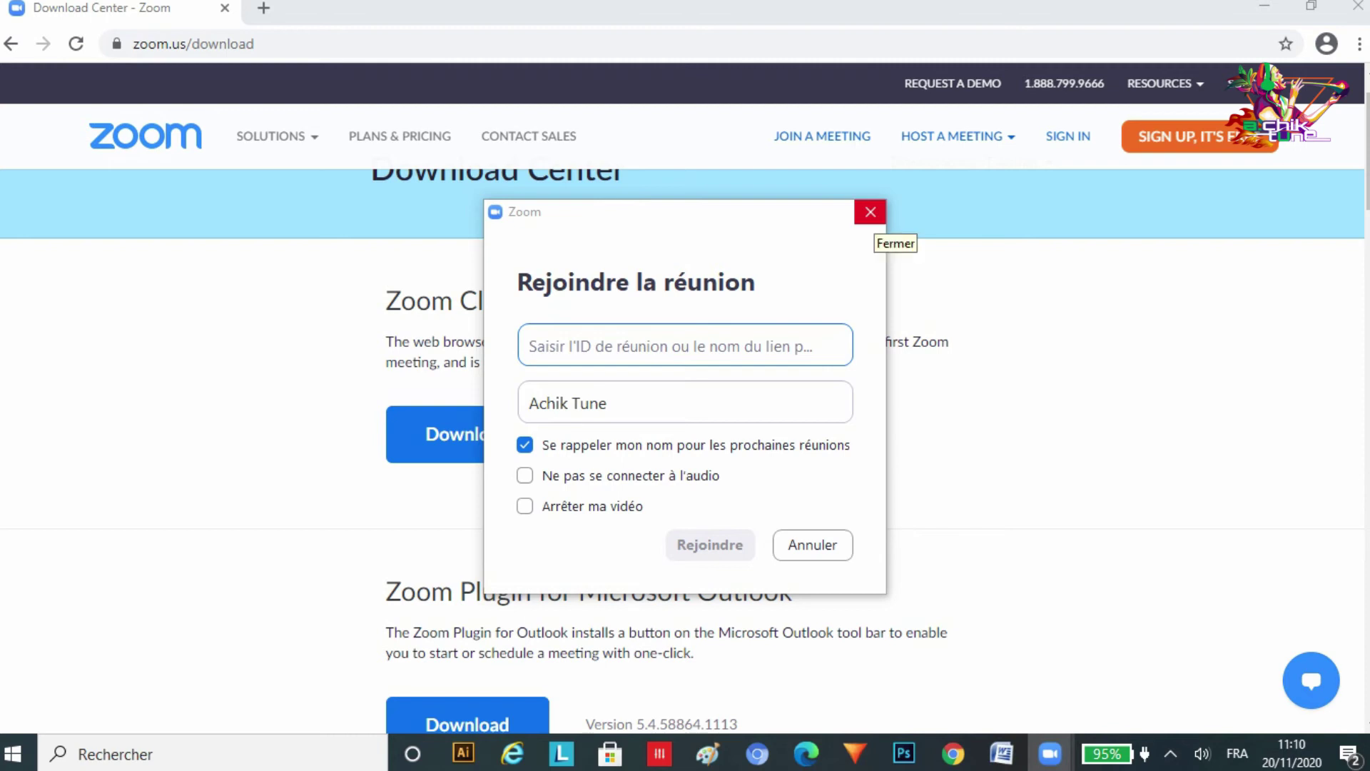
pyautogui.click(870, 211)
pyautogui.click(964, 194)
# Download the Zoom Plugin for Microsoft Outlook from the Download Center and run ZoomOutlookPluginSetup.msi.
pyautogui.scroll(-3, 685, 449)
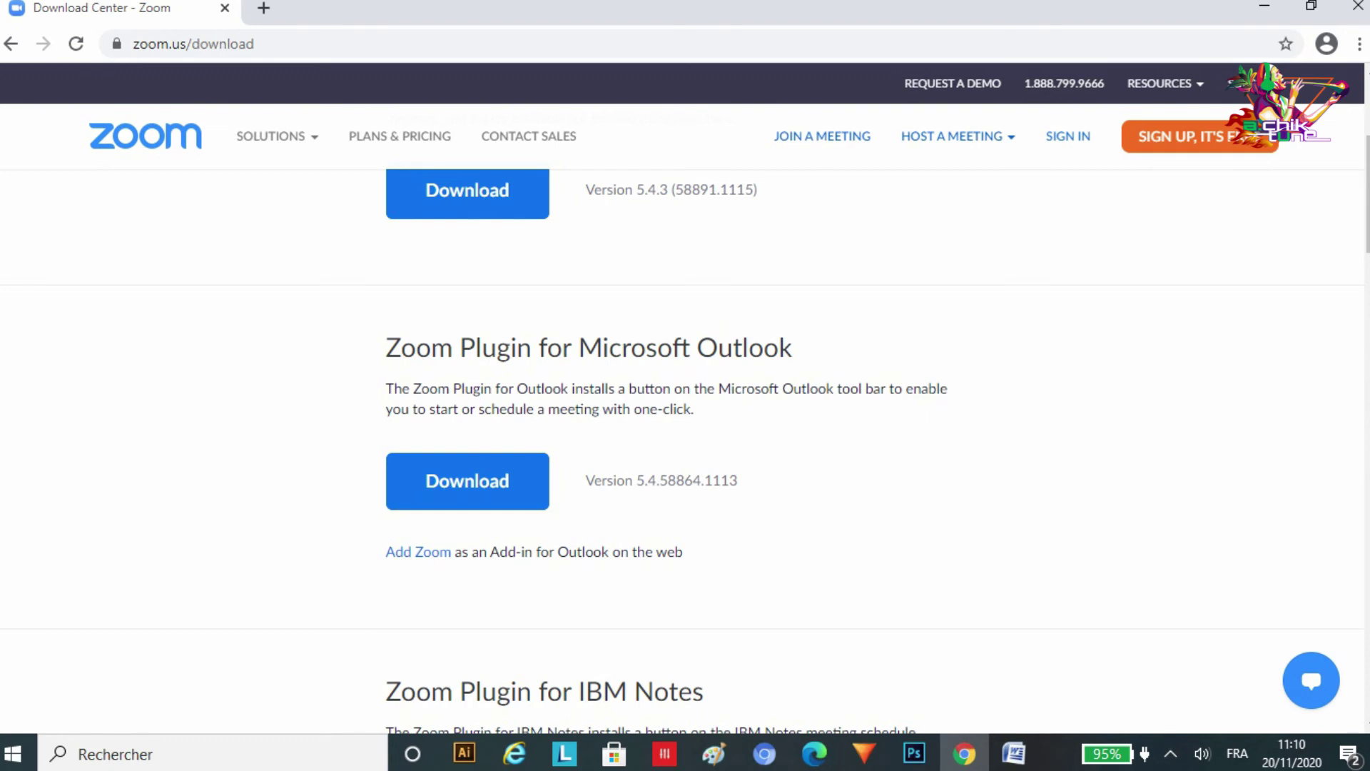
pyautogui.scroll(1, 685, 449)
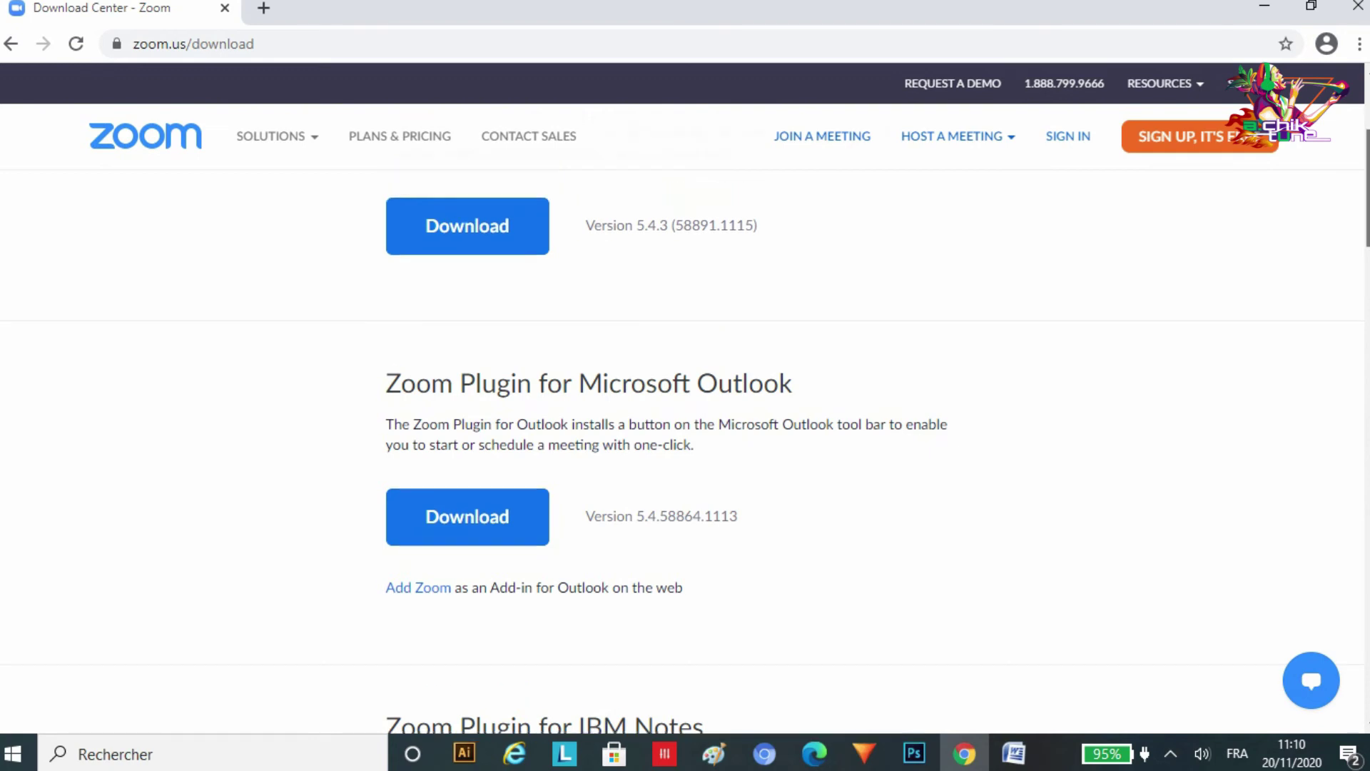
pyautogui.scroll(1, 685, 450)
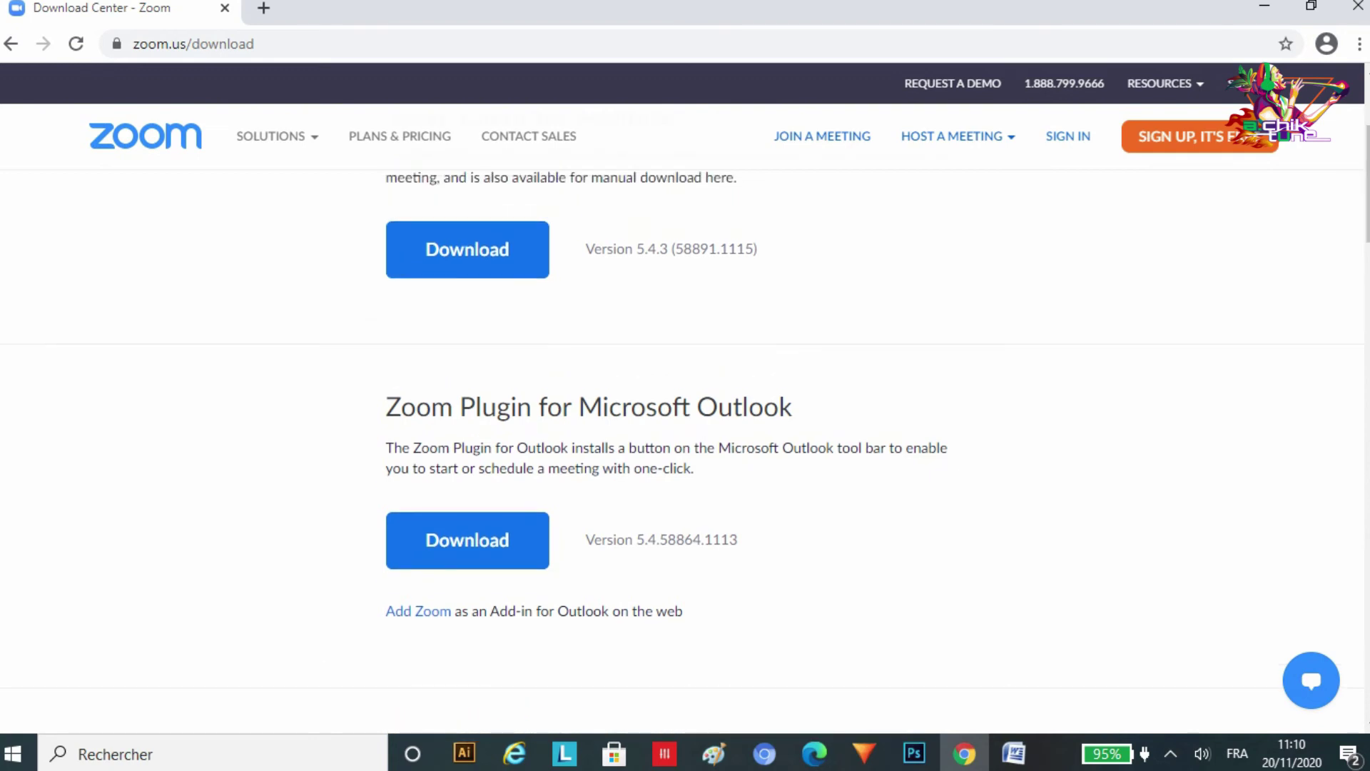
pyautogui.click(467, 540)
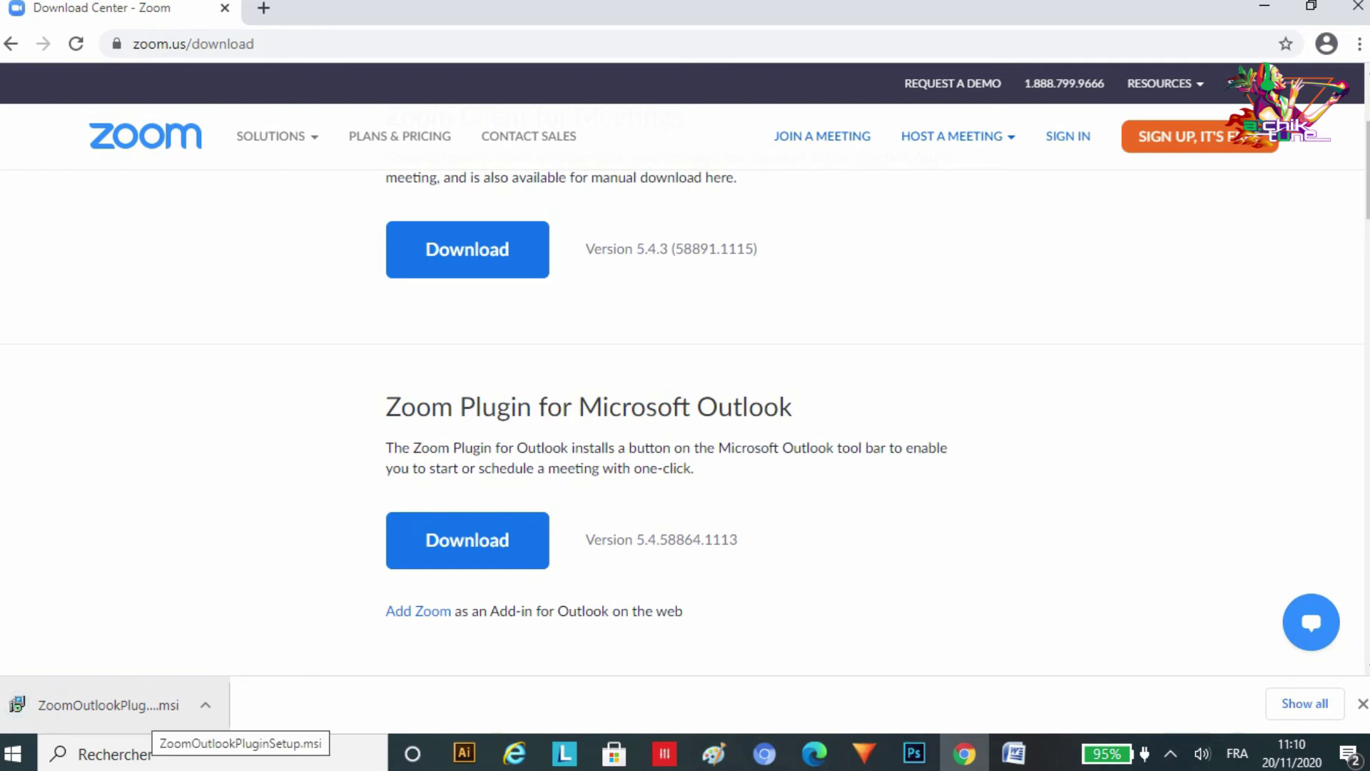
pyautogui.click(143, 706)
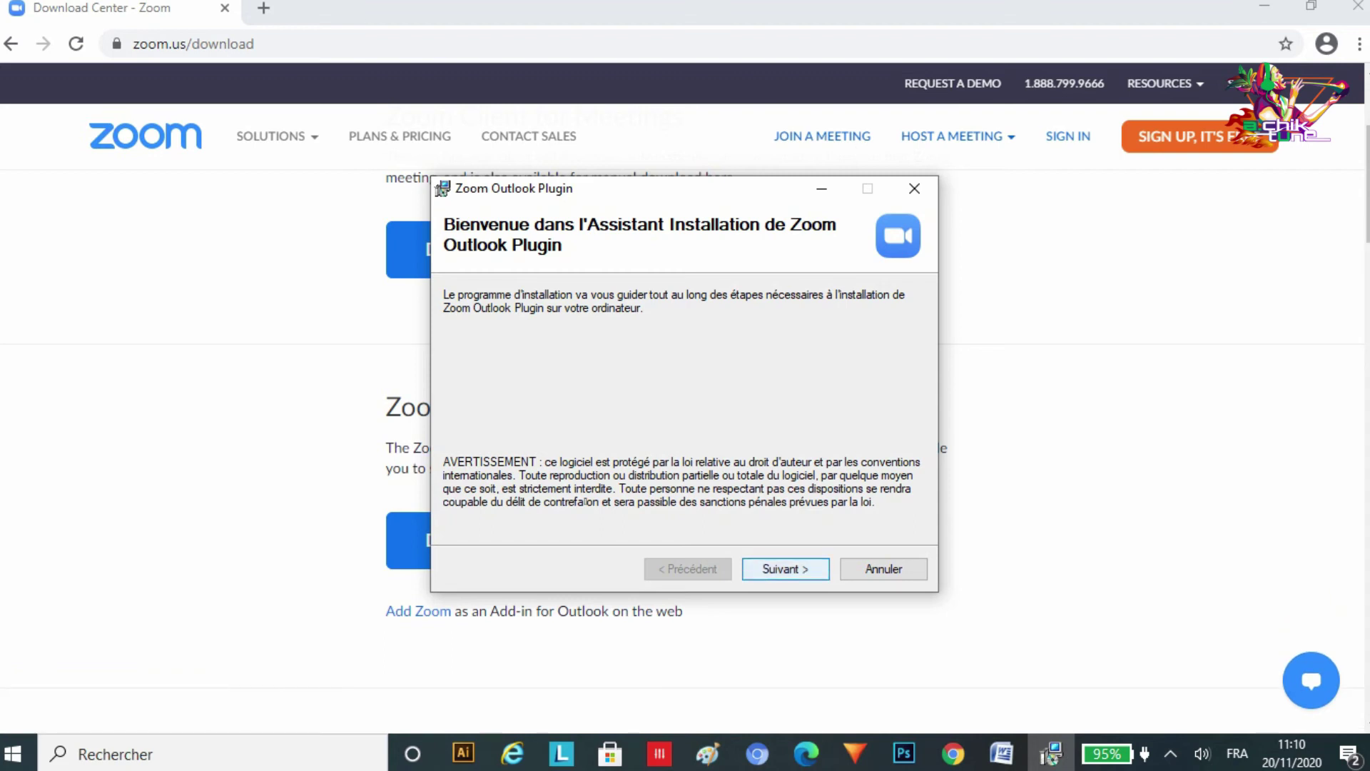
# Install the Zoom Outlook Plugin in the default folder C:\Program Files (x86)\Zoom\Zoom Outlook Plugin\ and close the installation wizard.
pyautogui.press('Return')
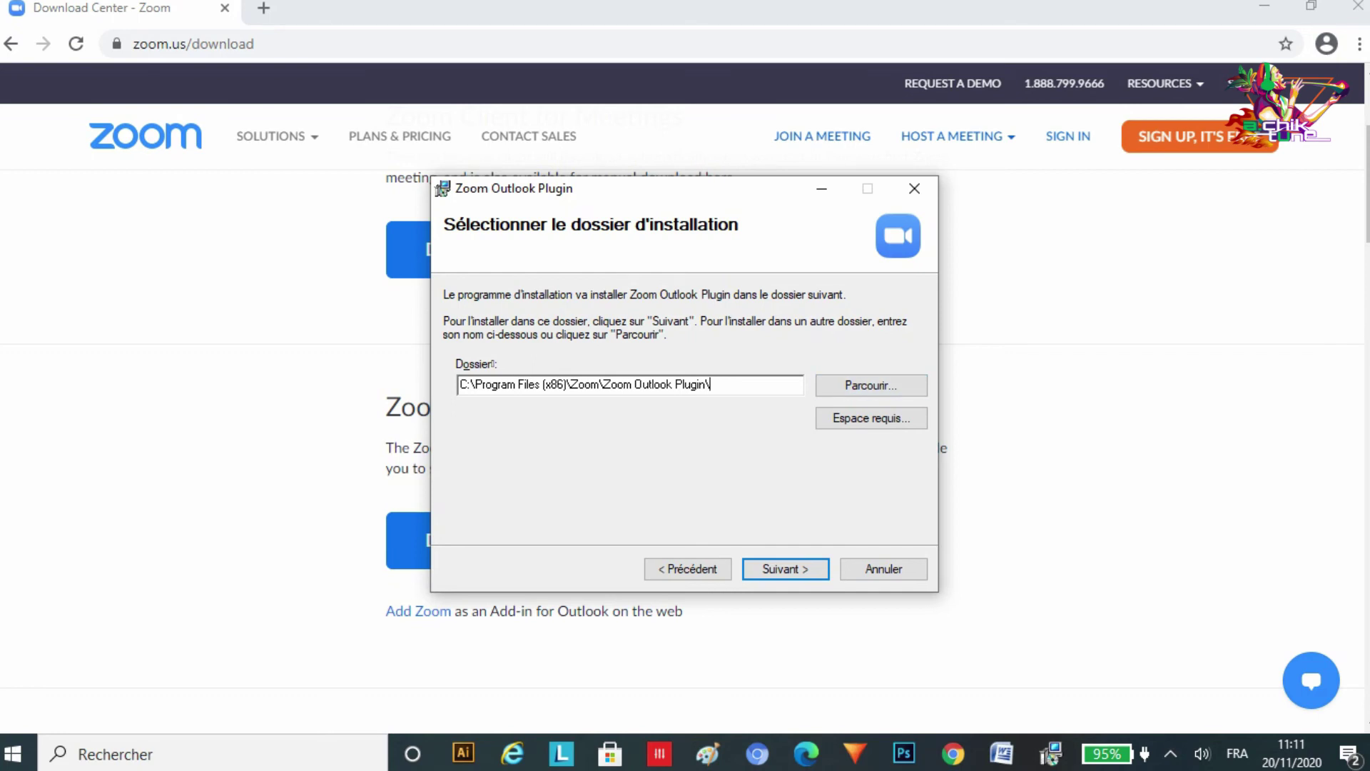
pyautogui.press('Return')
pyautogui.press('Return')
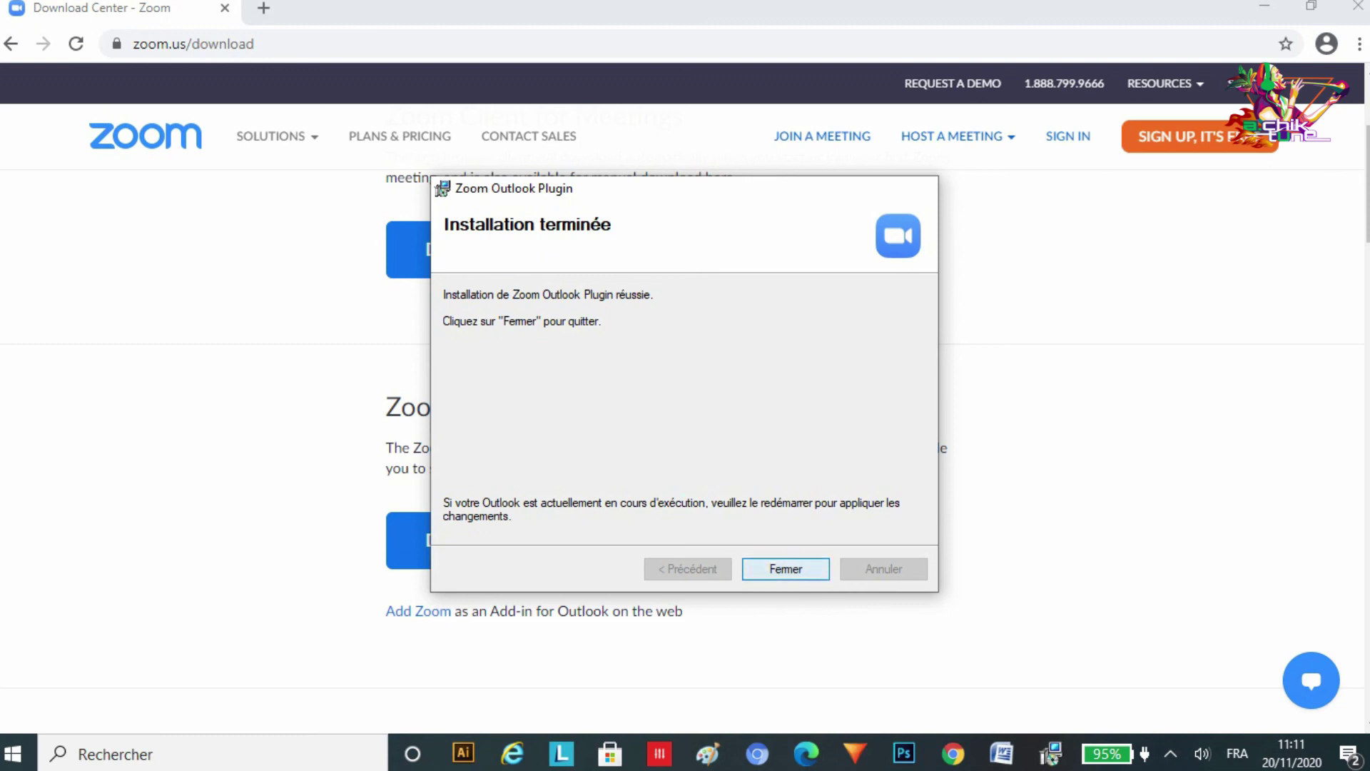
pyautogui.press('Return')
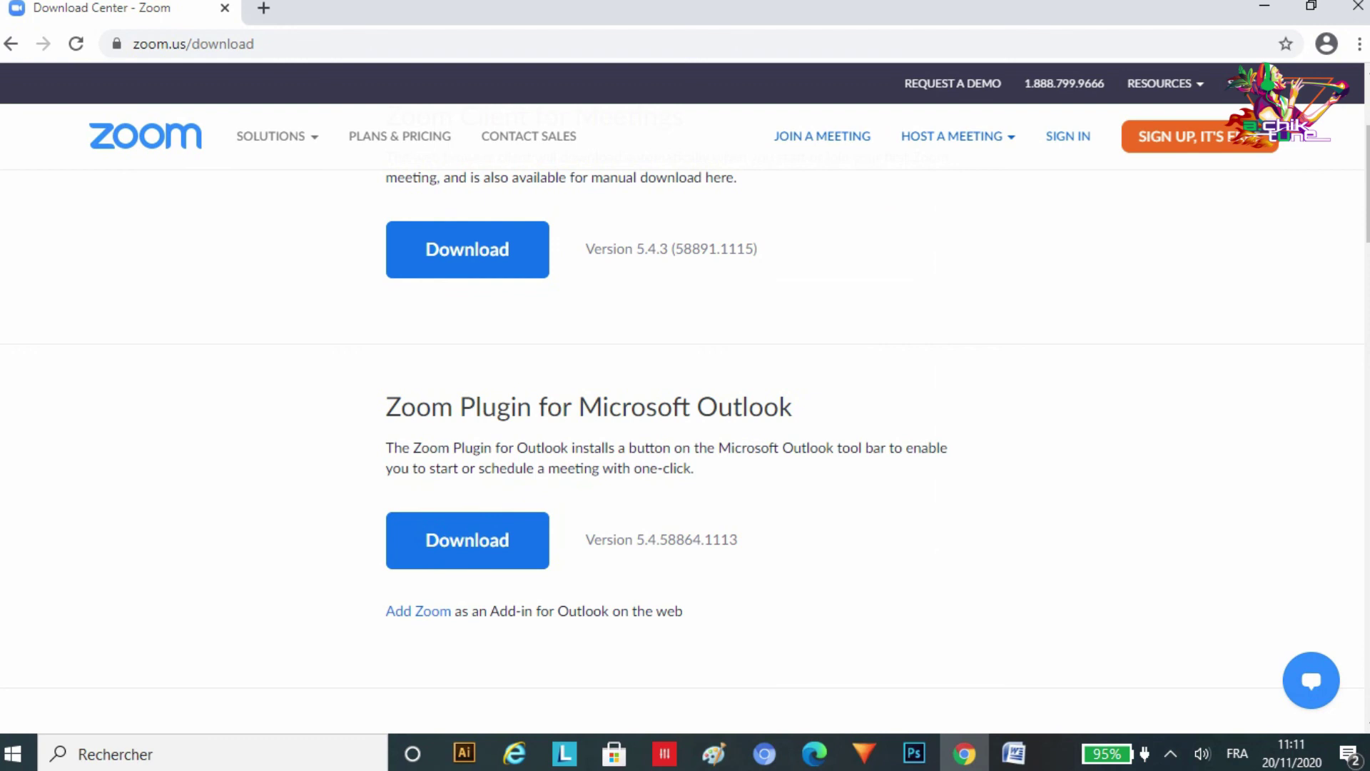